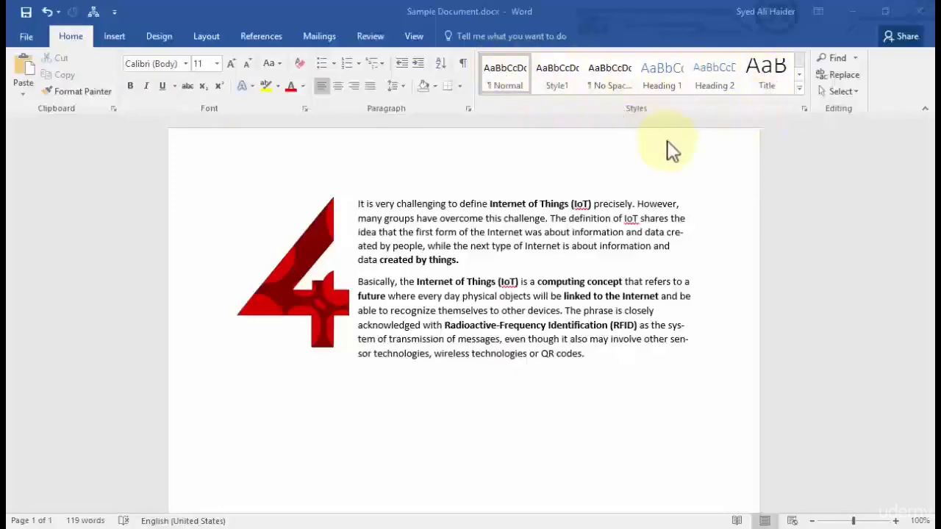
# Display the document's full style list and open the style manager.
pyautogui.click(561, 194)
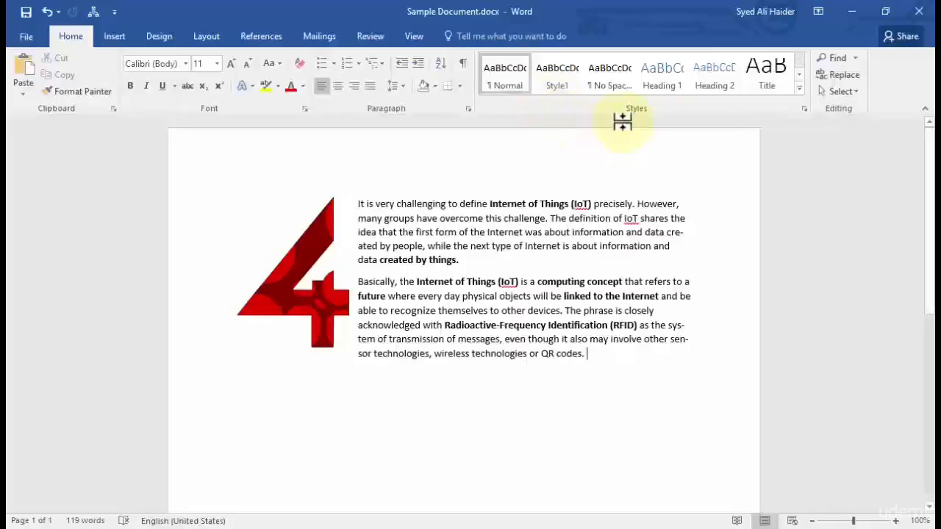
pyautogui.click(803, 108)
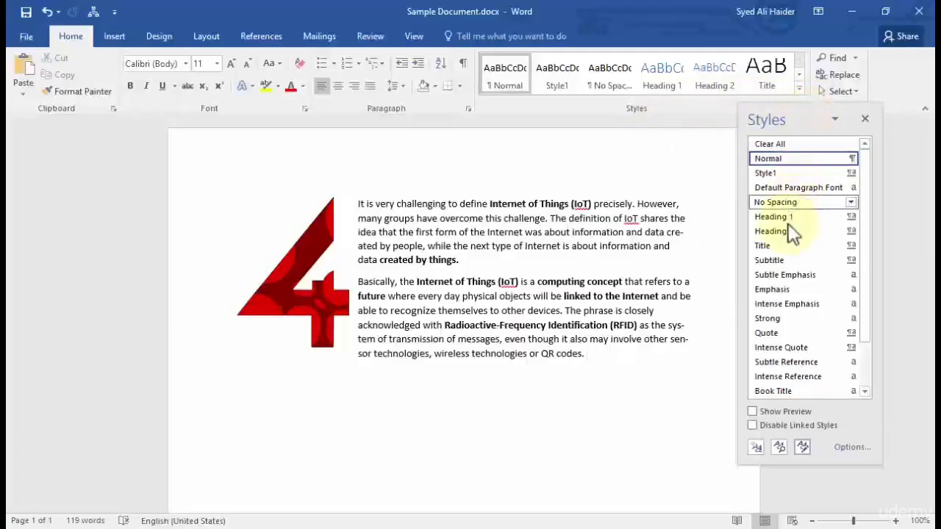
pyautogui.moveTo(796, 350)
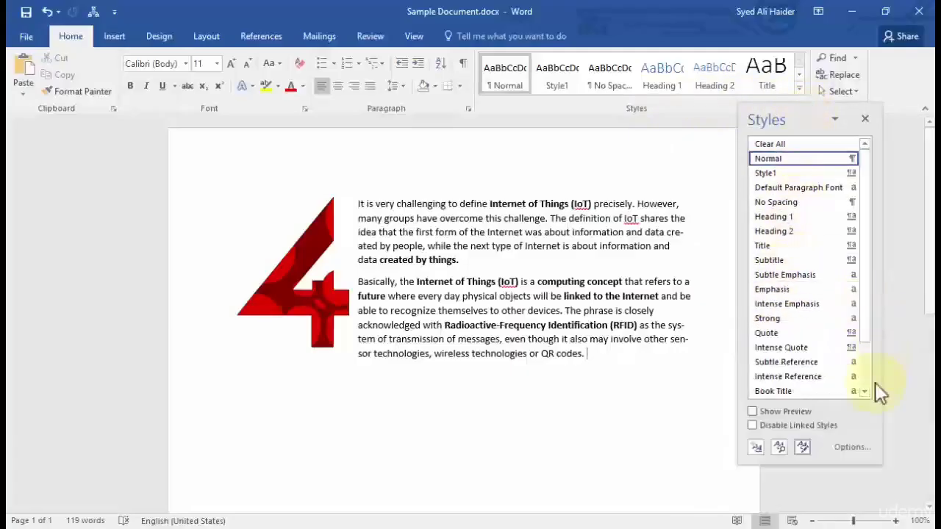
pyautogui.click(804, 448)
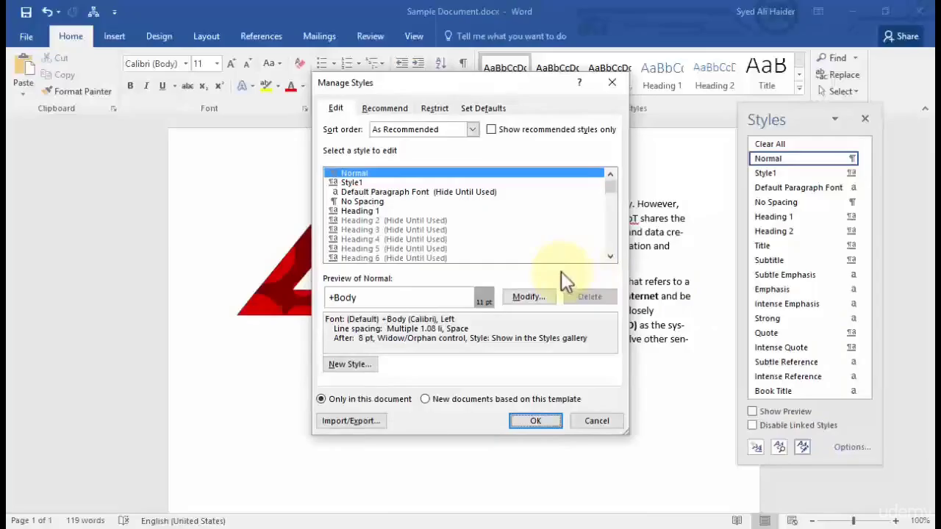
# Look through the editable styles and open the Quote style for modification.
pyautogui.click(446, 211)
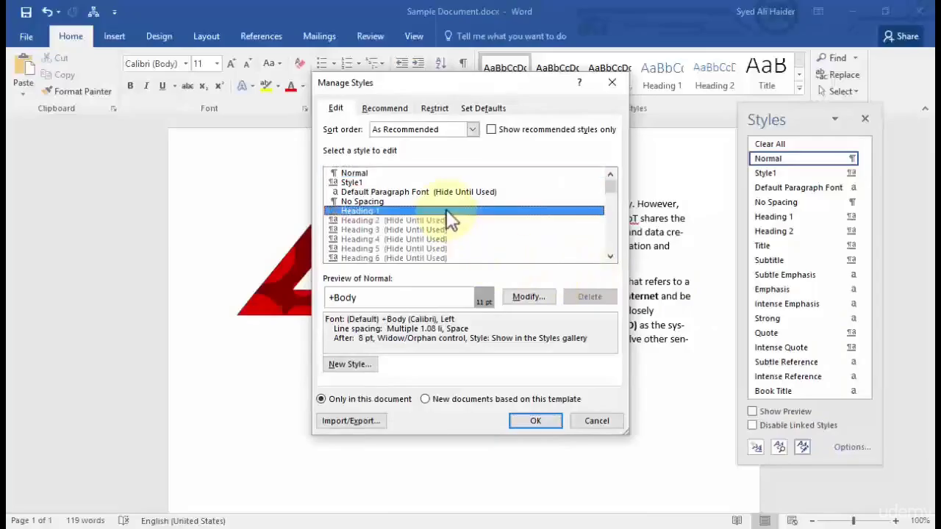
pyautogui.click(462, 195)
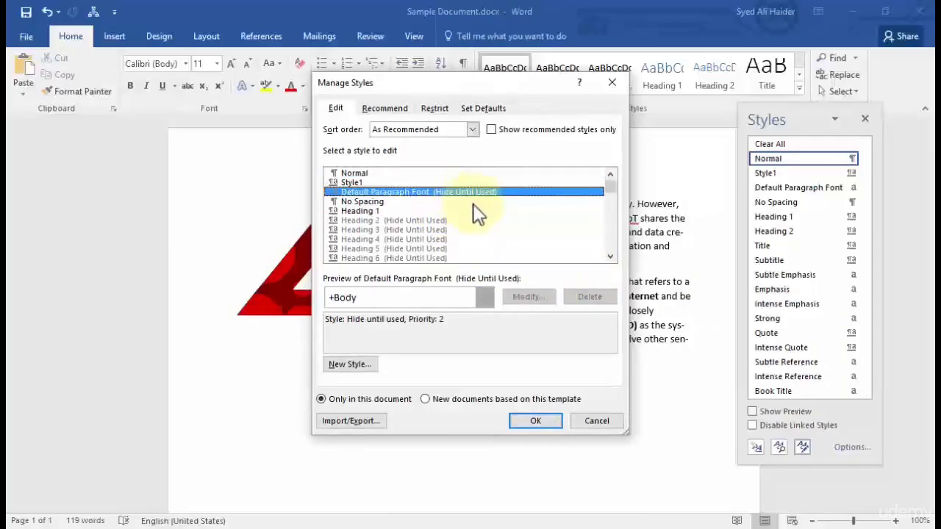
pyautogui.click(469, 201)
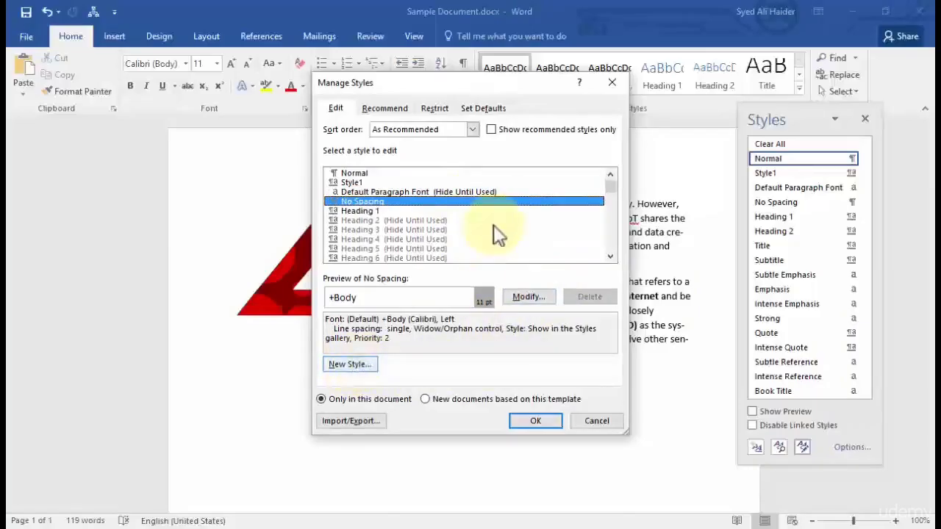
pyautogui.scroll(-5, 491, 225)
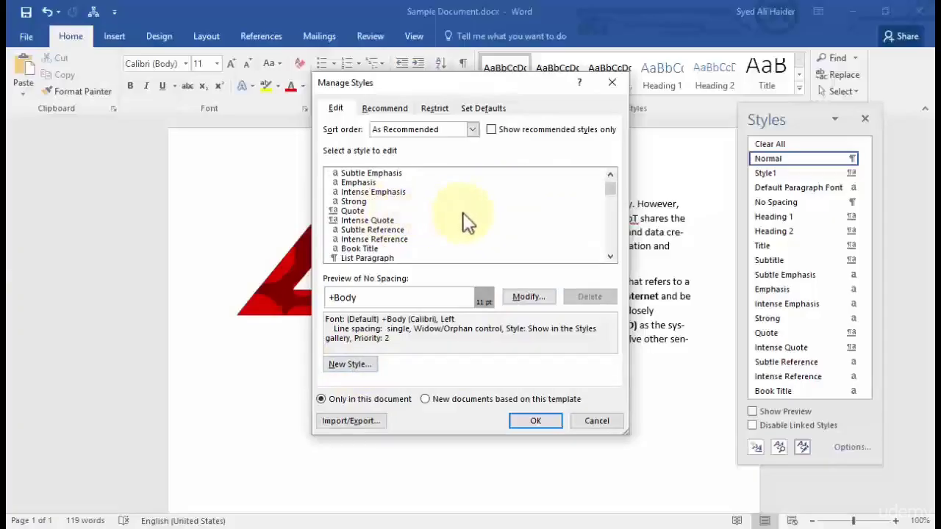
pyautogui.click(388, 212)
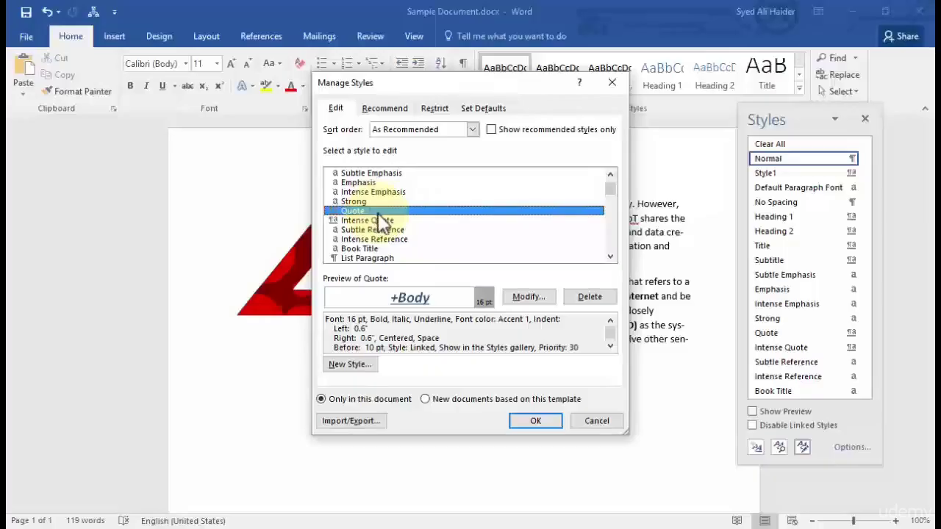
pyautogui.click(539, 301)
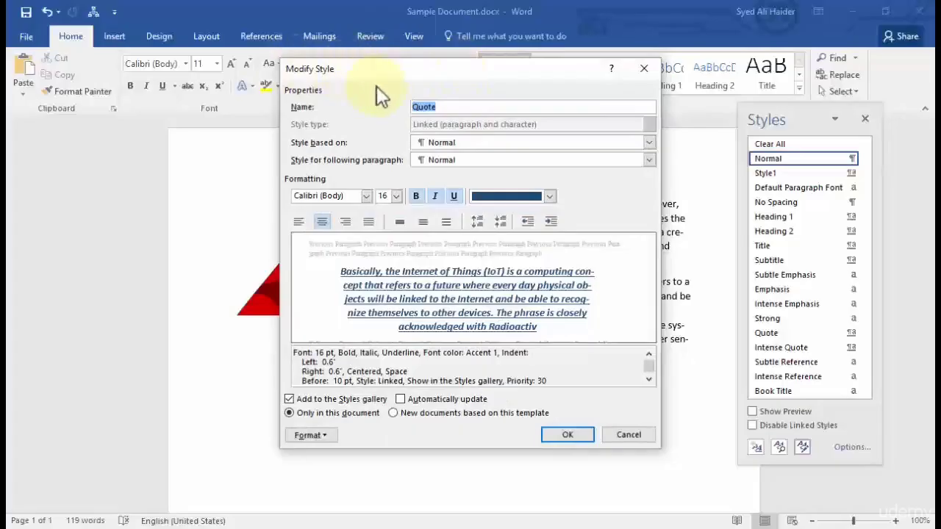
# Open the keyboard shortcut settings for the Quote style.
pyautogui.click(458, 107)
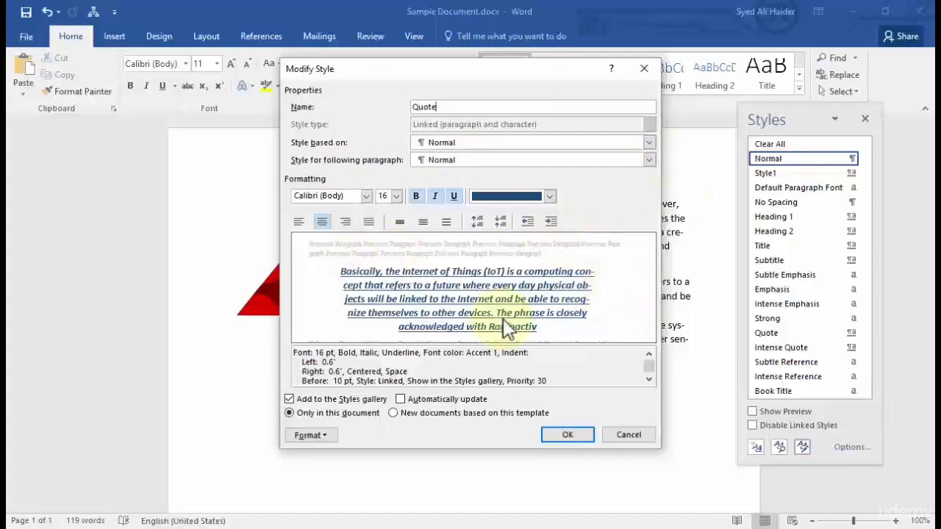
pyautogui.click(322, 437)
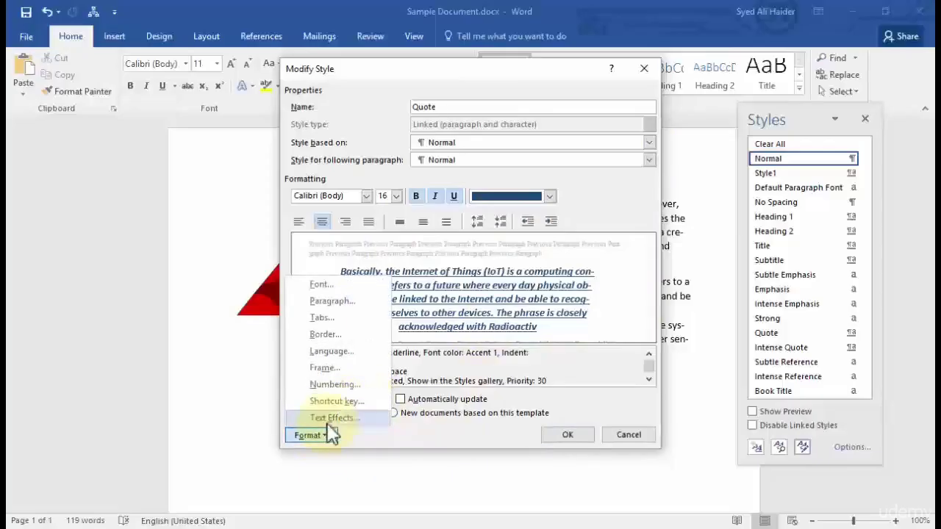
pyautogui.click(362, 402)
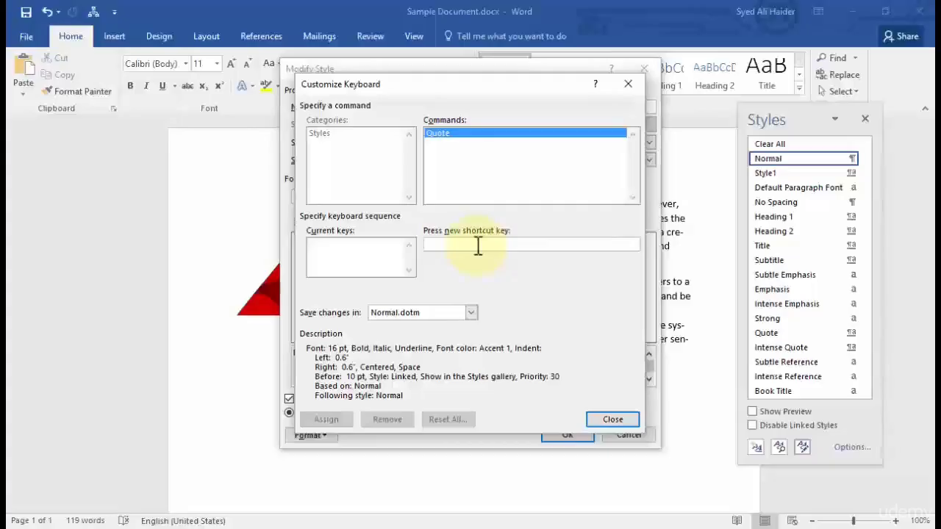
# Try Ctrl+D and Ctrl+E as new shortcuts for the Quote style, clearing each entry.
pyautogui.hotkey('ctrl', 'd')
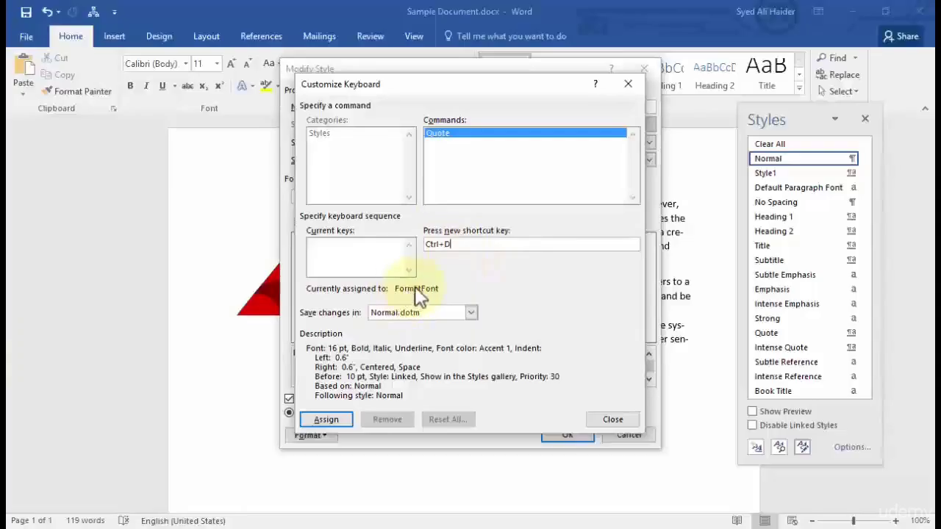
pyautogui.press('BackSpace')
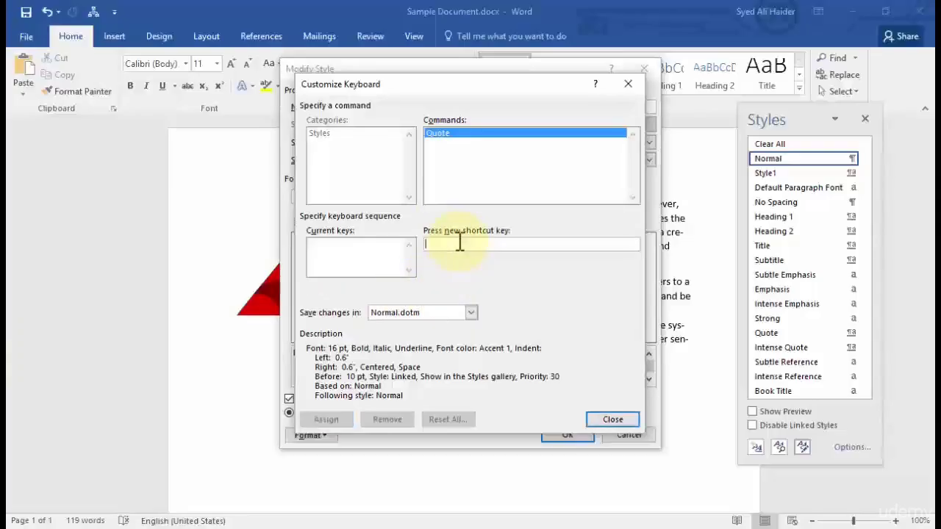
pyautogui.hotkey('ctrl', 'e')
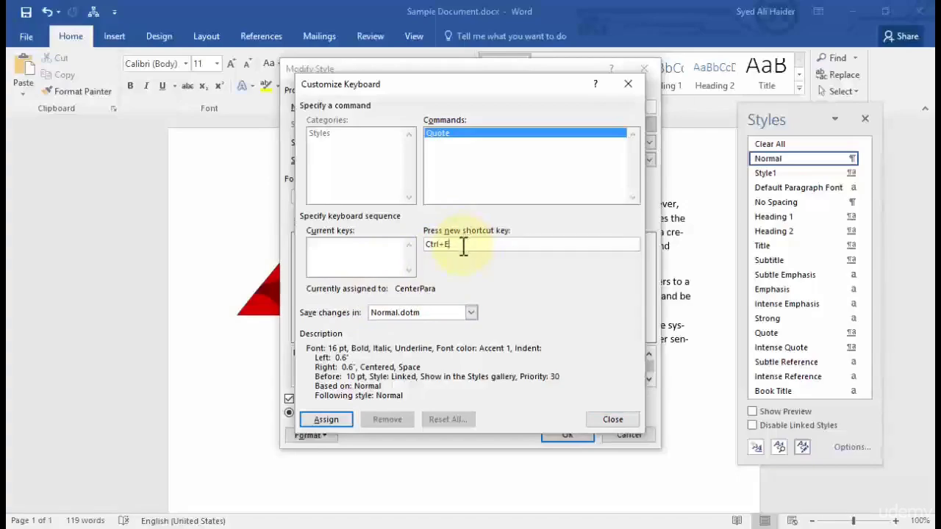
pyautogui.press('BackSpace')
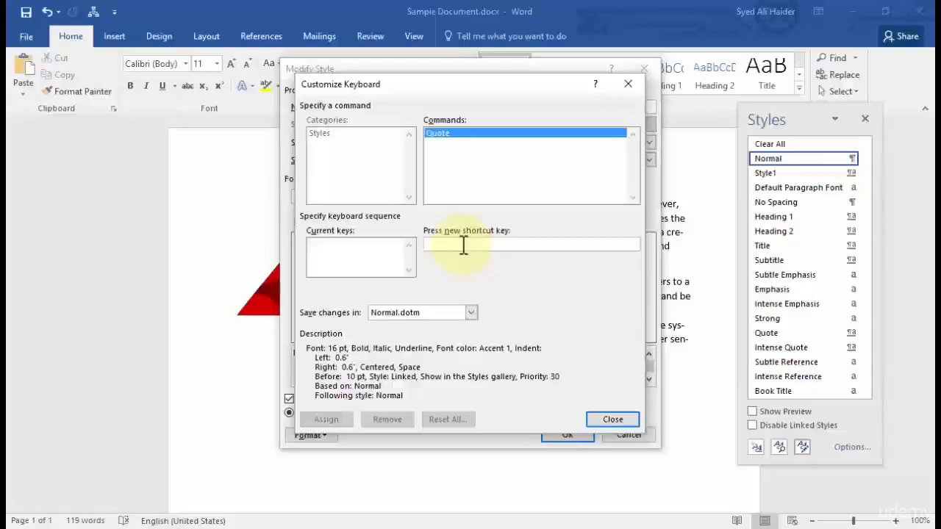
# Assign Ctrl+Shift+Y to the Quote style, saved in Normal.dotm, and confirm and close all style windows.
pyautogui.hotkey('ctrl', 'shift', 'y')
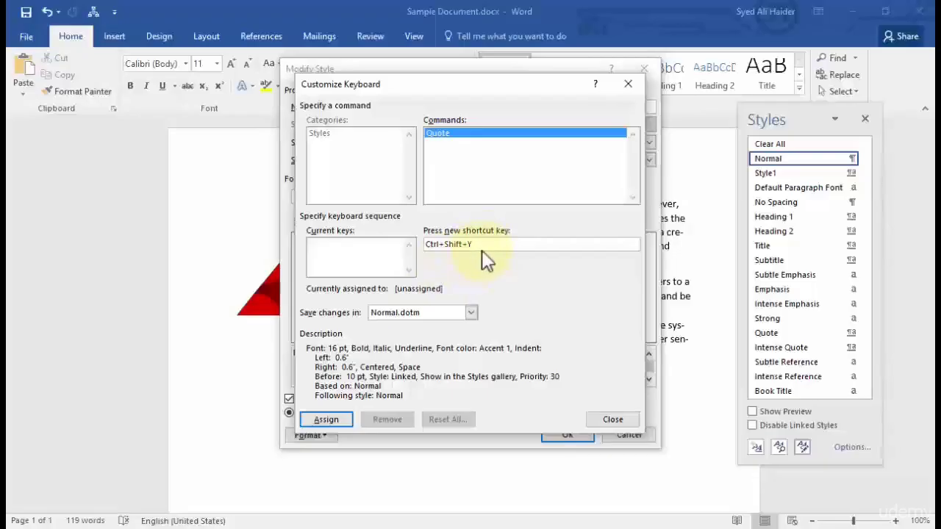
pyautogui.click(471, 313)
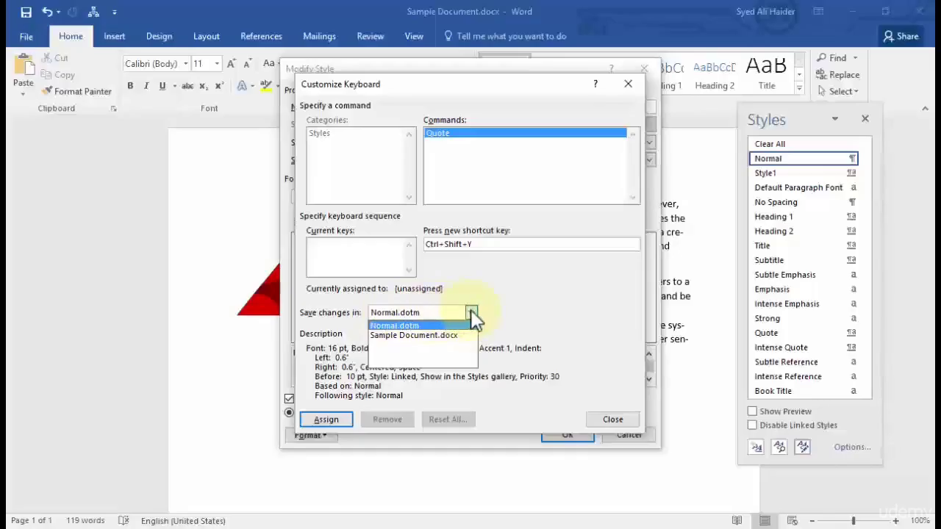
pyautogui.click(471, 312)
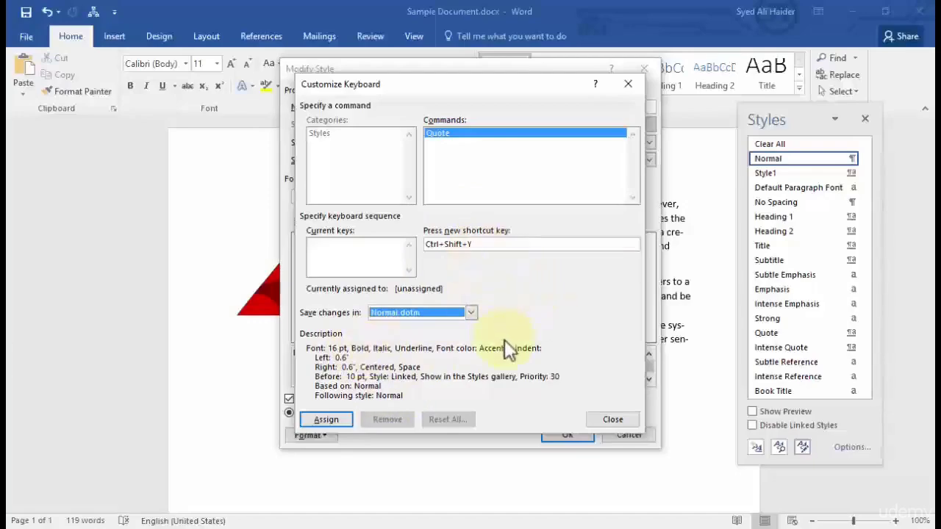
pyautogui.click(339, 422)
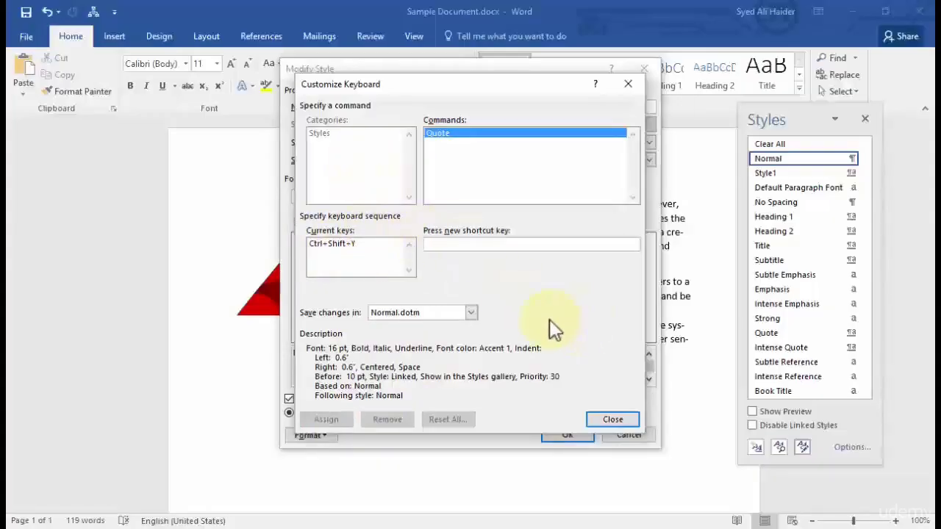
pyautogui.click(607, 415)
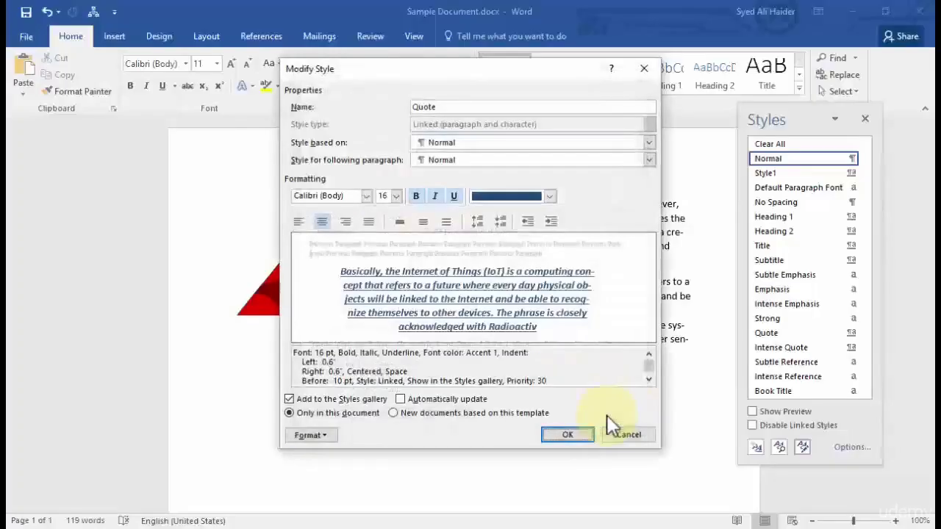
pyautogui.click(569, 431)
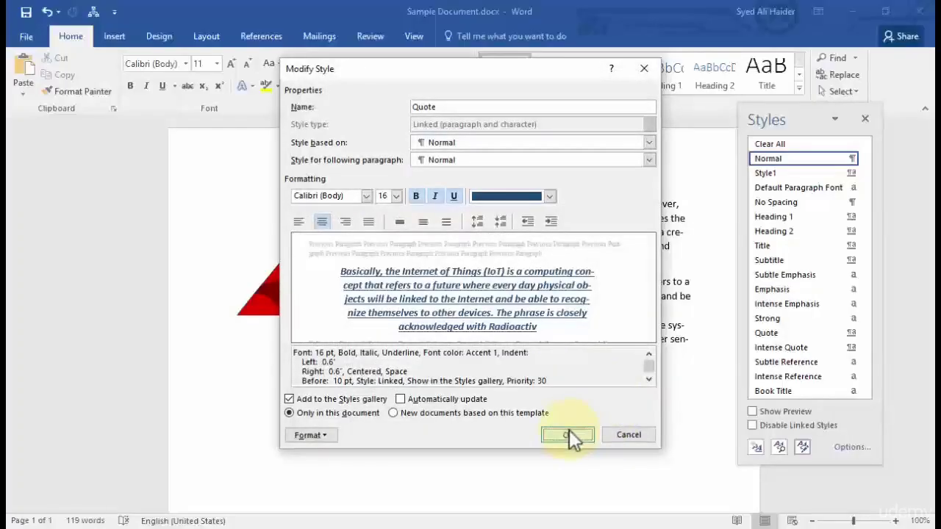
pyautogui.click(544, 422)
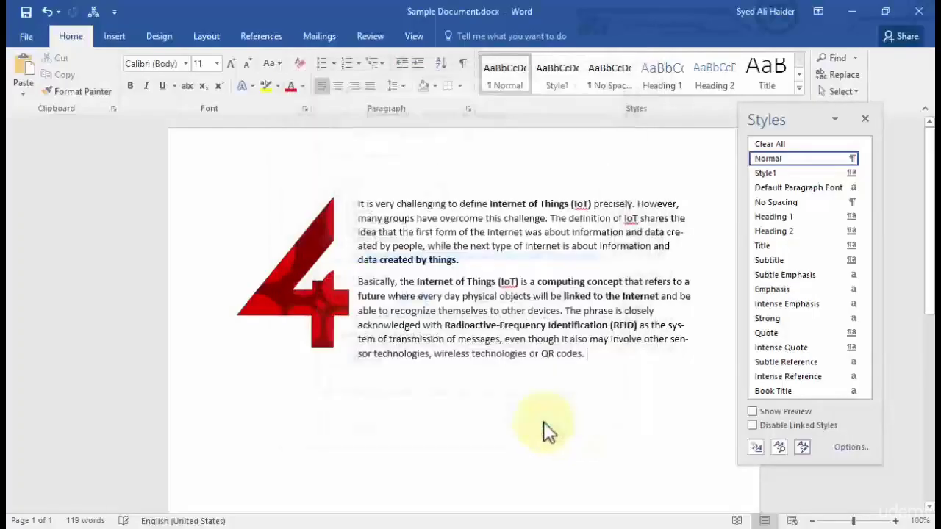
pyautogui.click(864, 118)
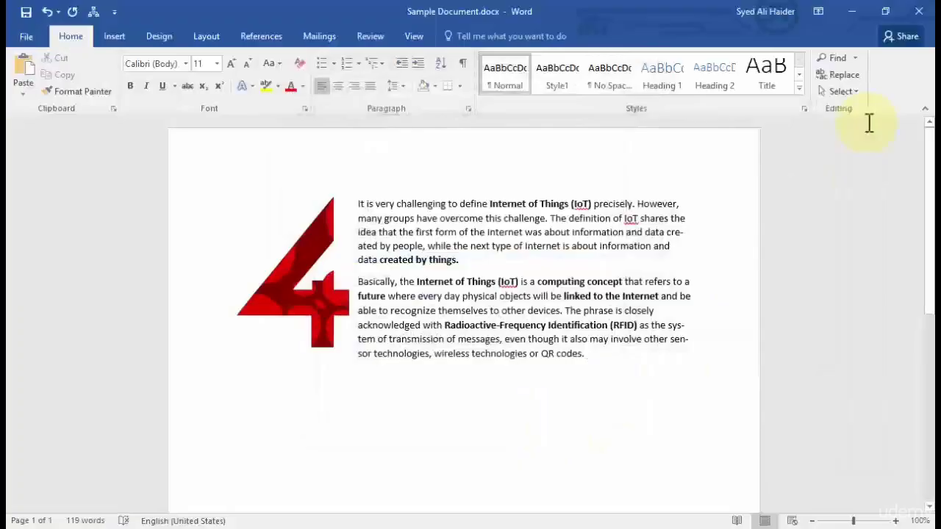
# Apply the Quote style to the second paragraph using its newly assigned shortcut.
pyautogui.click(620, 355)
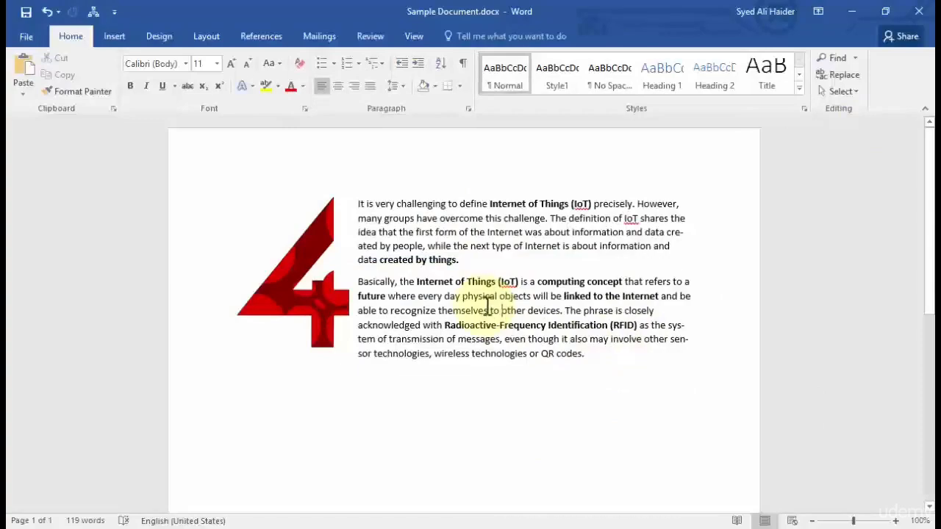
pyautogui.hotkey('alt', 's')
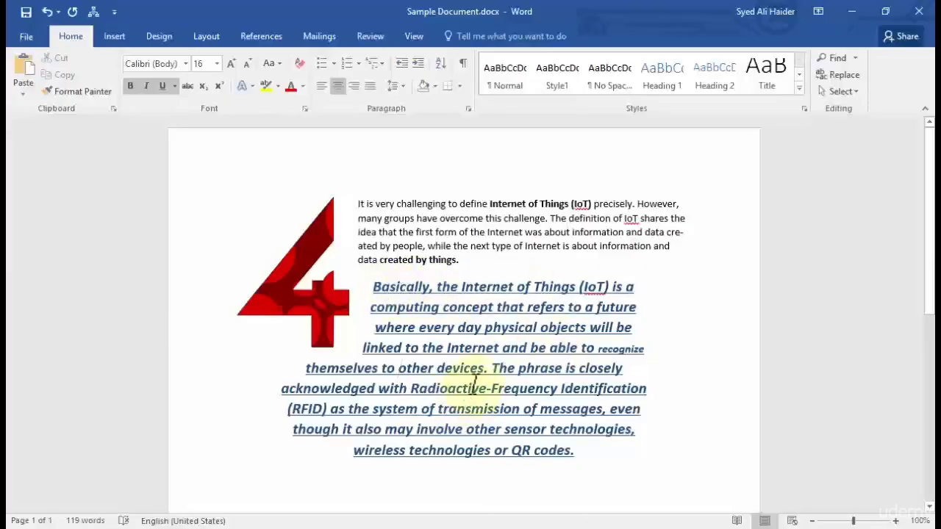
# Delete the red number 4 picture beside the paragraphs and return to the end of the text.
pyautogui.click(321, 329)
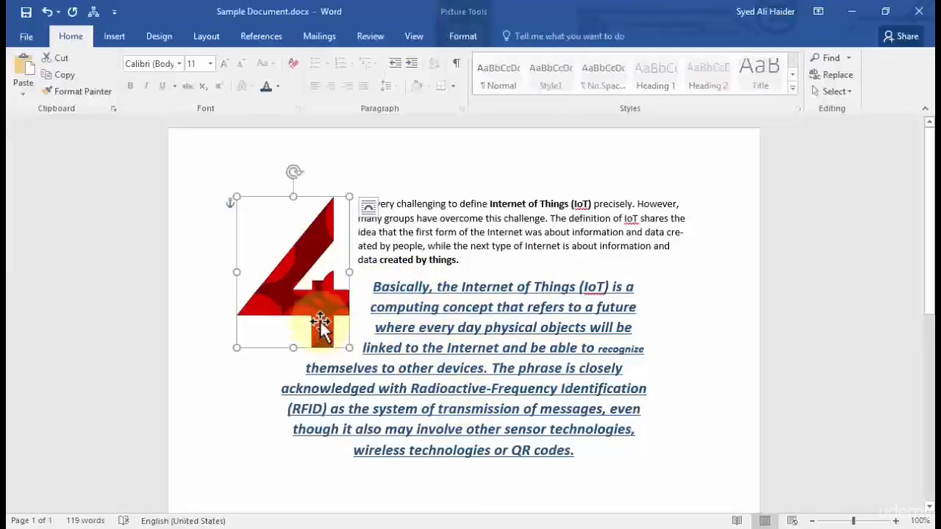
pyautogui.press('Delete')
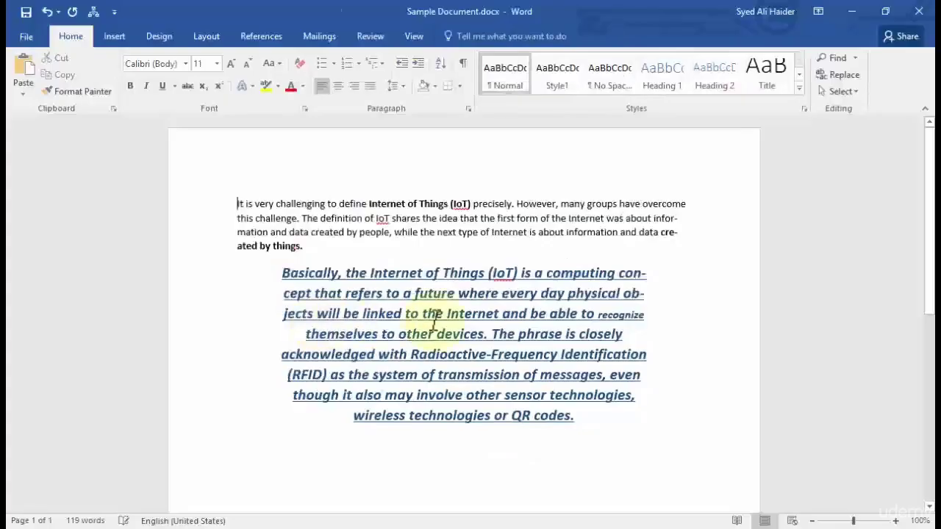
pyautogui.click(580, 416)
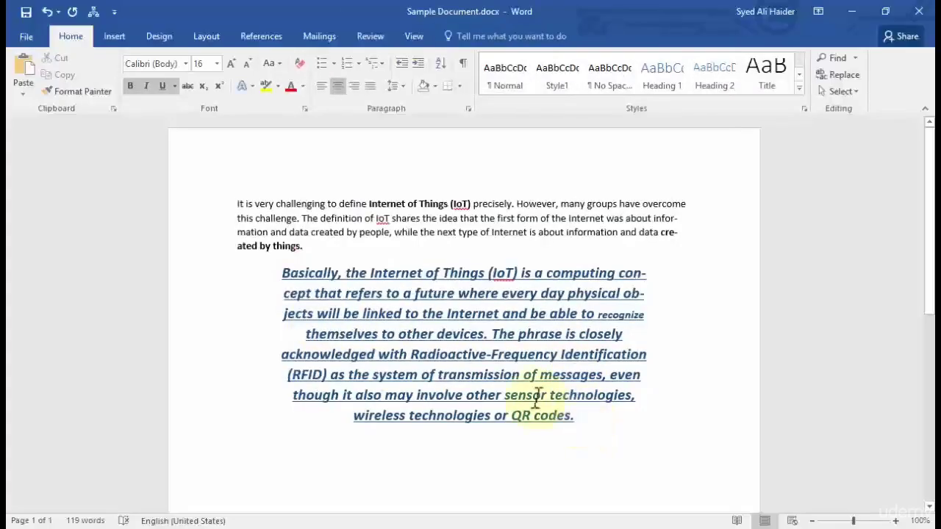
pyautogui.click(497, 374)
pyautogui.click(580, 415)
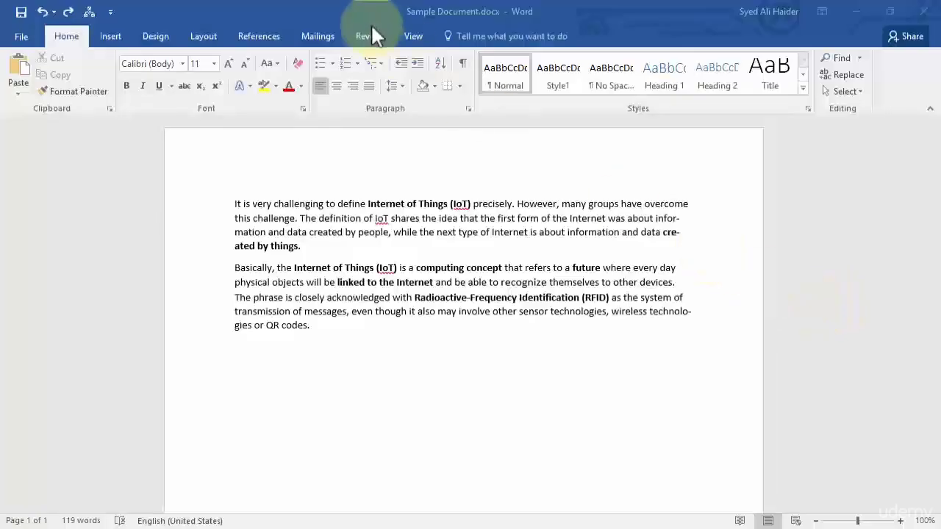
# Delete both Internet of Things paragraphs, leaving the document empty.
pyautogui.click(414, 36)
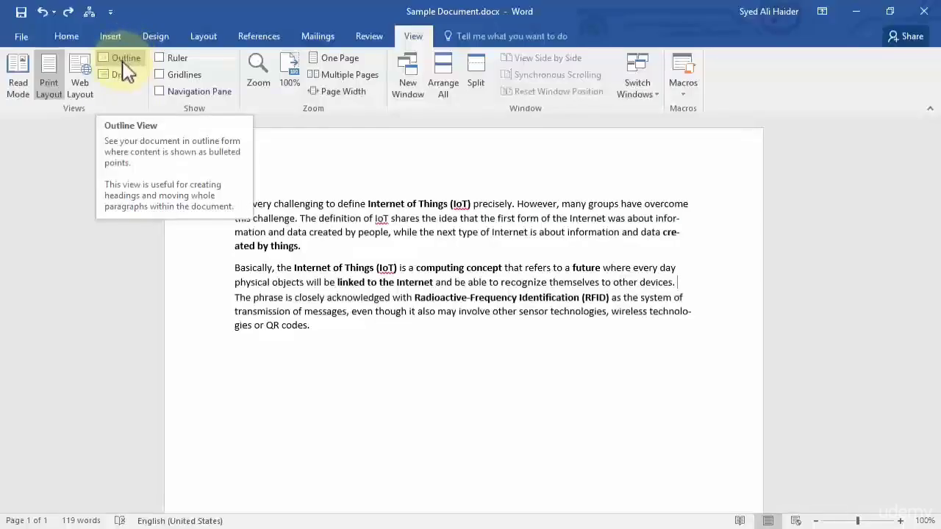
pyautogui.click(321, 343)
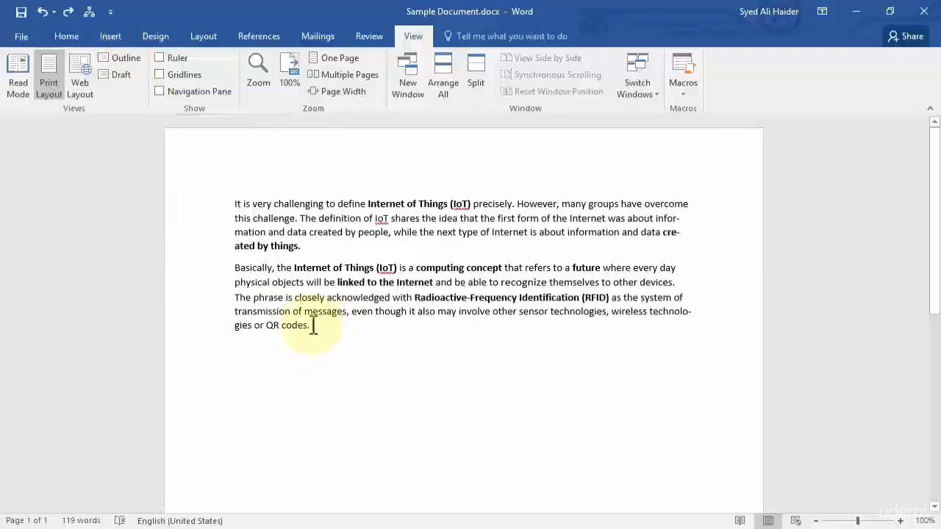
pyautogui.moveTo(313, 328); pyautogui.dragTo(227, 210)
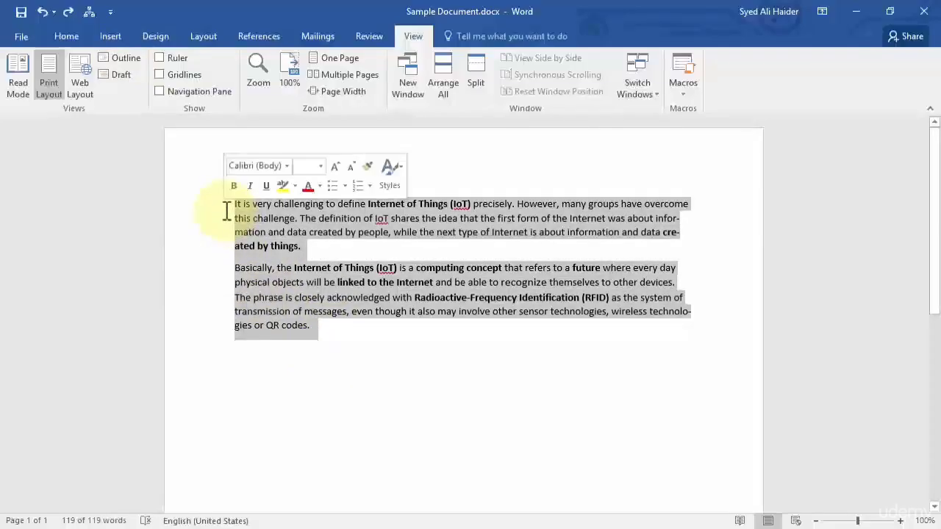
pyautogui.press('Delete')
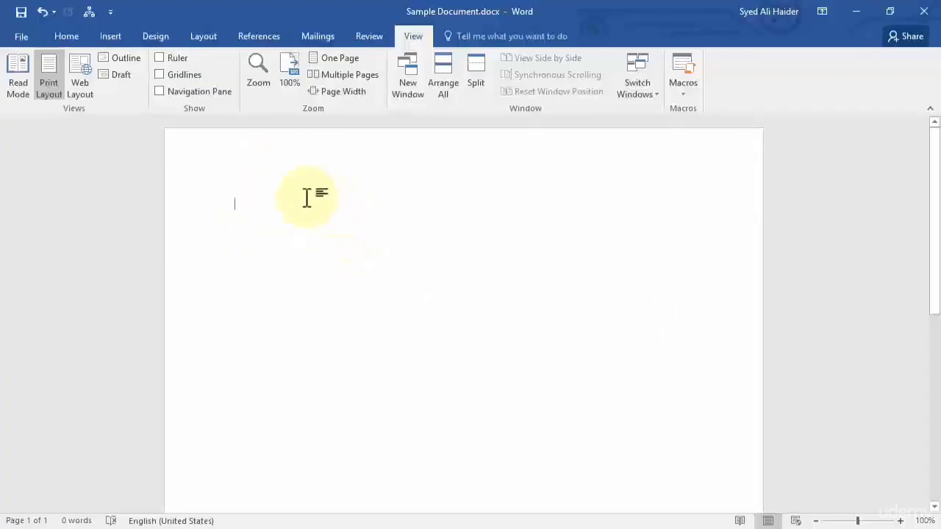
# In Outline view with all levels shown, set the first line to Level 1 and enter the heading "Asia".
pyautogui.click(132, 61)
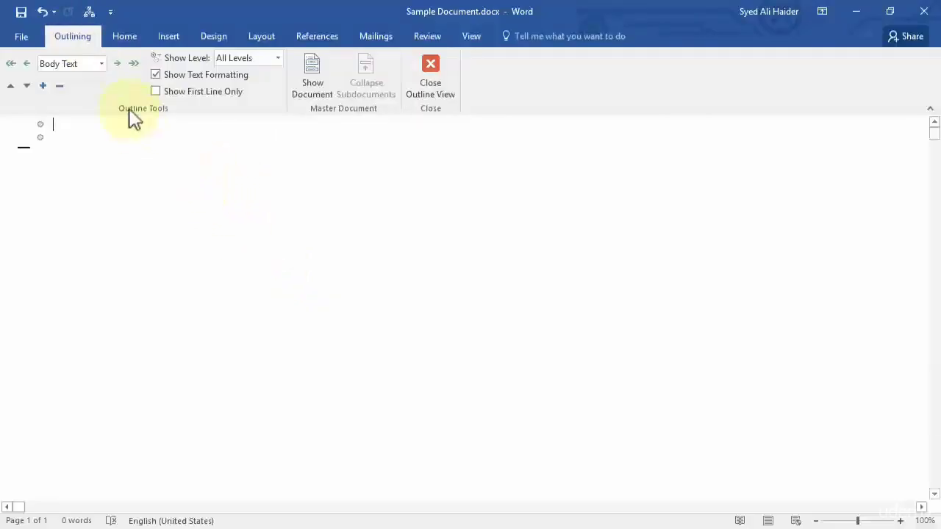
pyautogui.click(102, 64)
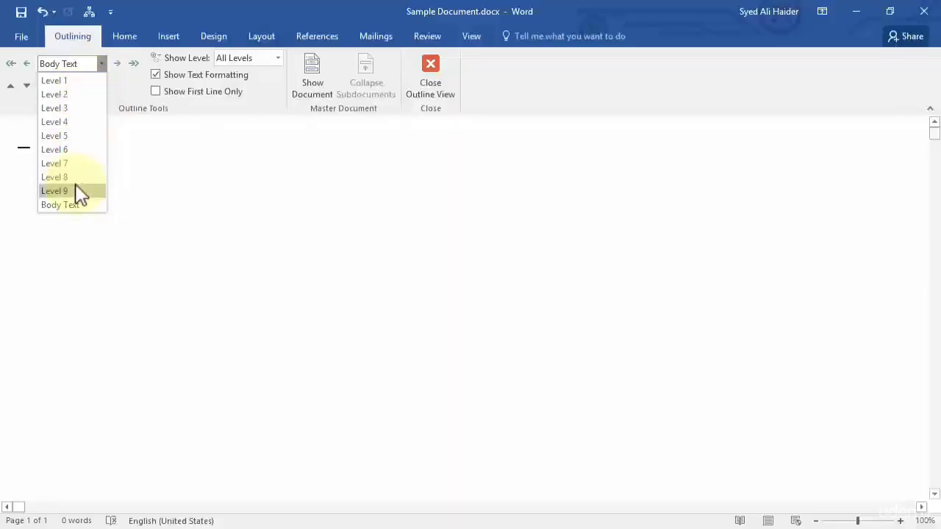
pyautogui.click(87, 83)
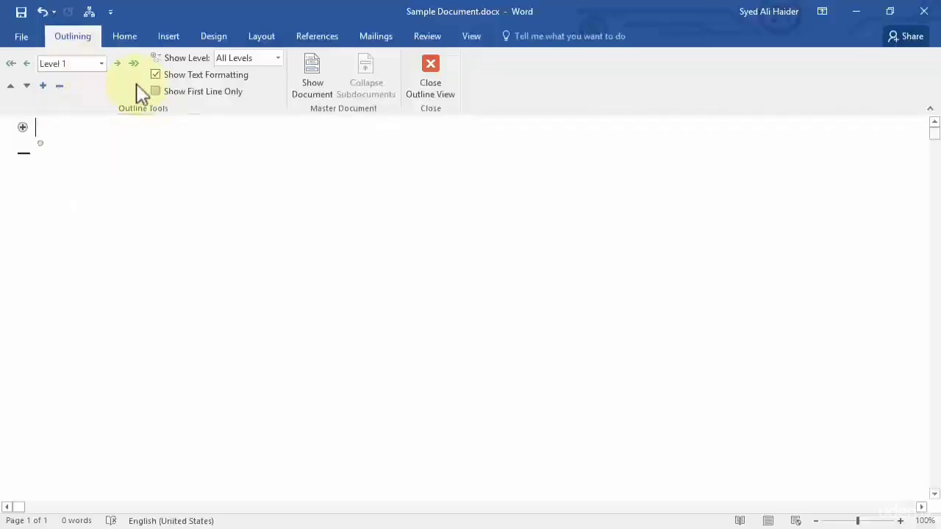
pyautogui.click(278, 61)
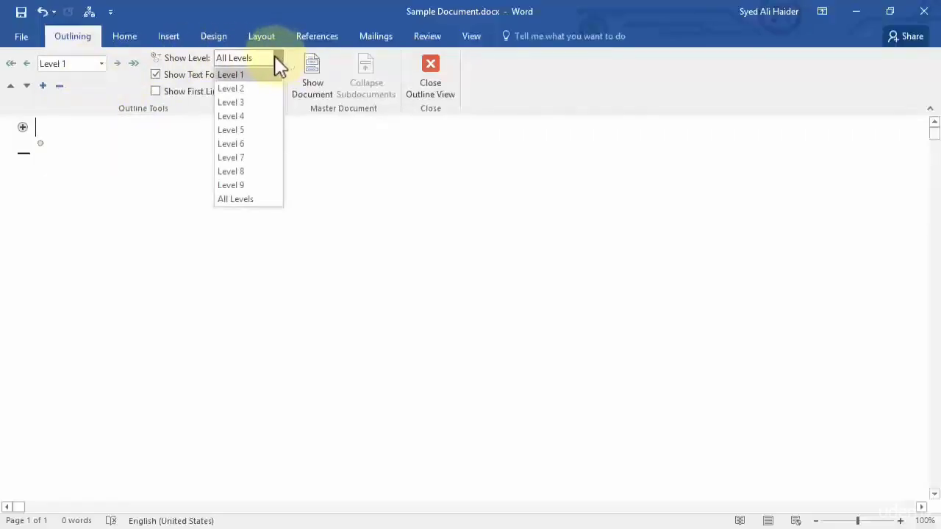
pyautogui.click(269, 200)
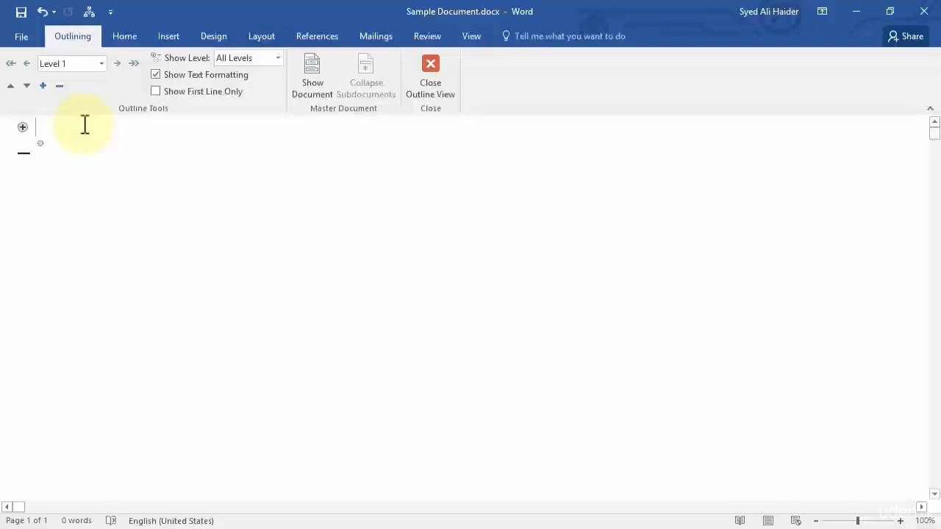
pyautogui.write('Asia')
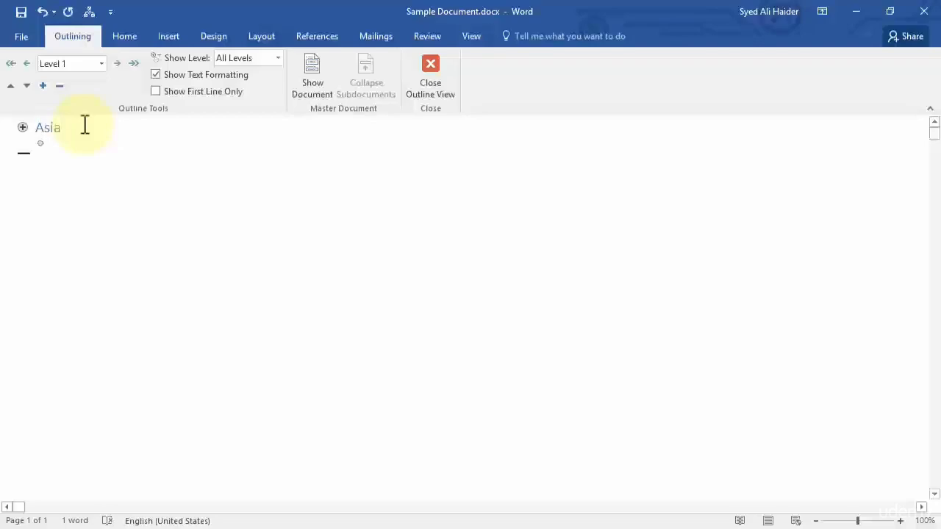
# Add China, India and Pakistan as Level 2 entries beneath the Asia heading.
pyautogui.press('Return')
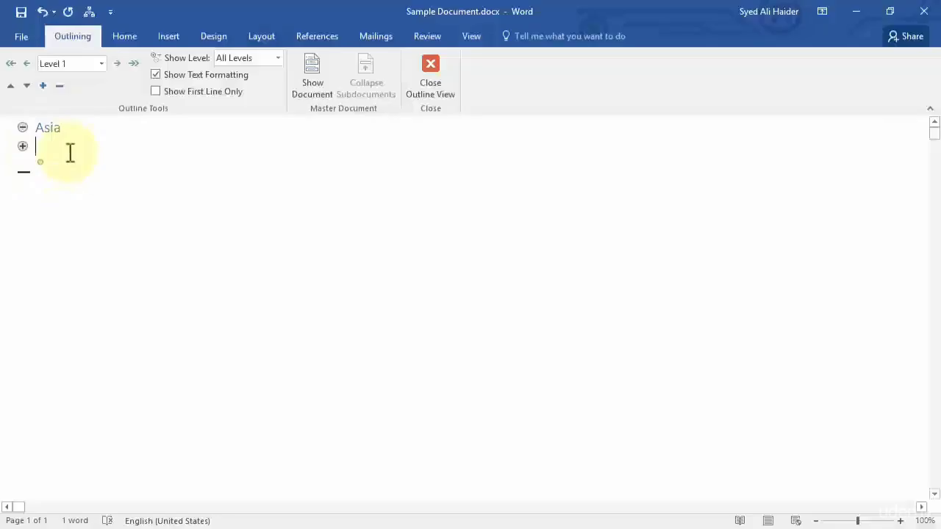
pyautogui.click(103, 63)
pyautogui.click(96, 92)
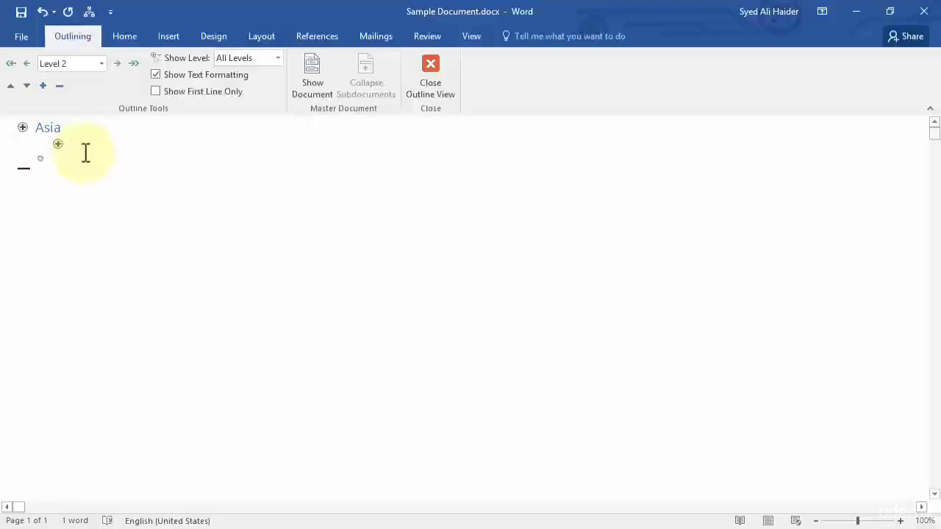
pyautogui.write('China')
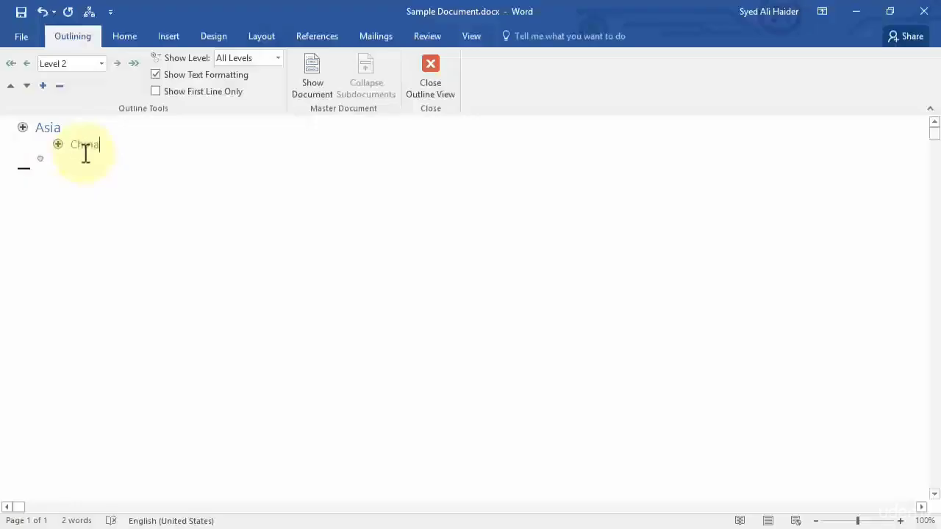
pyautogui.press('Return')
pyautogui.write('India')
pyautogui.press('Return')
pyautogui.write('Pakistan')
pyautogui.press('BackSpace')
pyautogui.write('n')
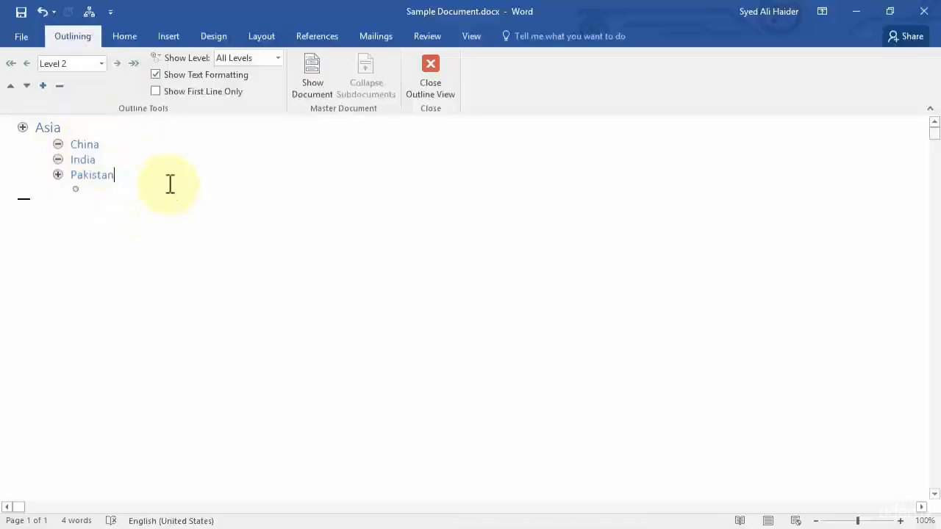
# Add "Africa" as a new Level 1 heading below the Pakistan entry.
pyautogui.press('Return')
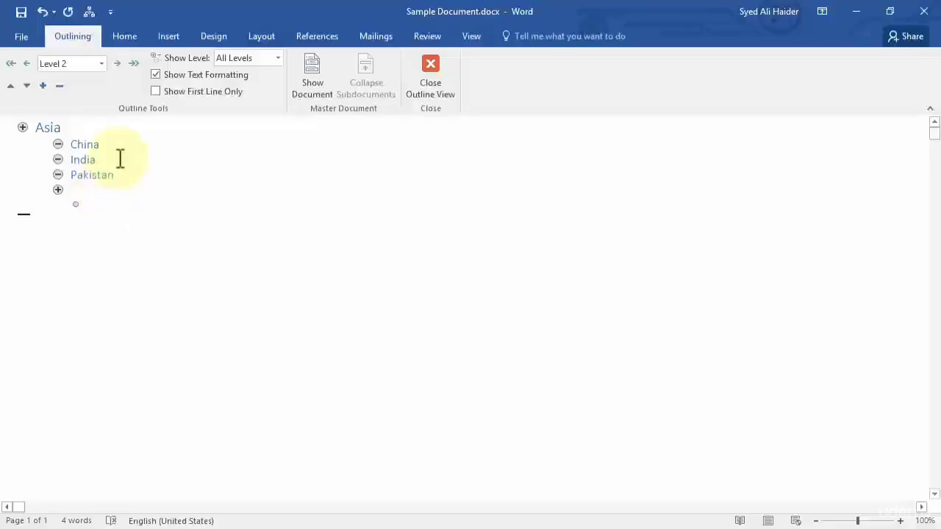
pyautogui.click(102, 64)
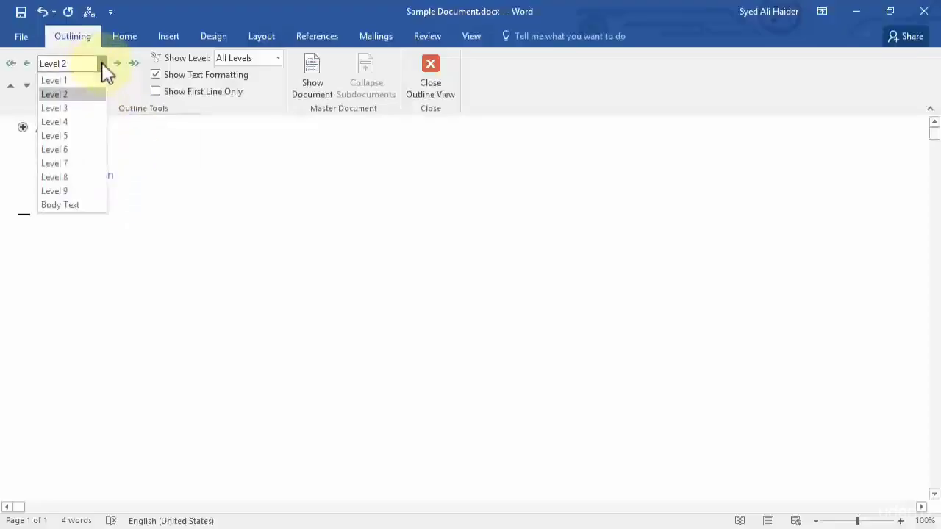
pyautogui.click(88, 81)
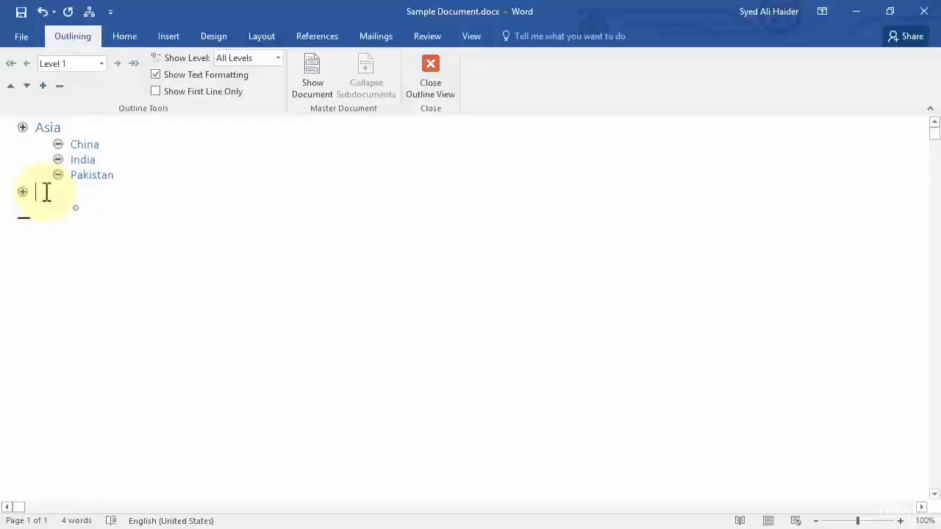
pyautogui.write('Africa')
# Add Morocco, Nigeria and Sudan as Level 2 entries beneath Africa and close Outline view.
pyautogui.click(101, 65)
pyautogui.click(86, 95)
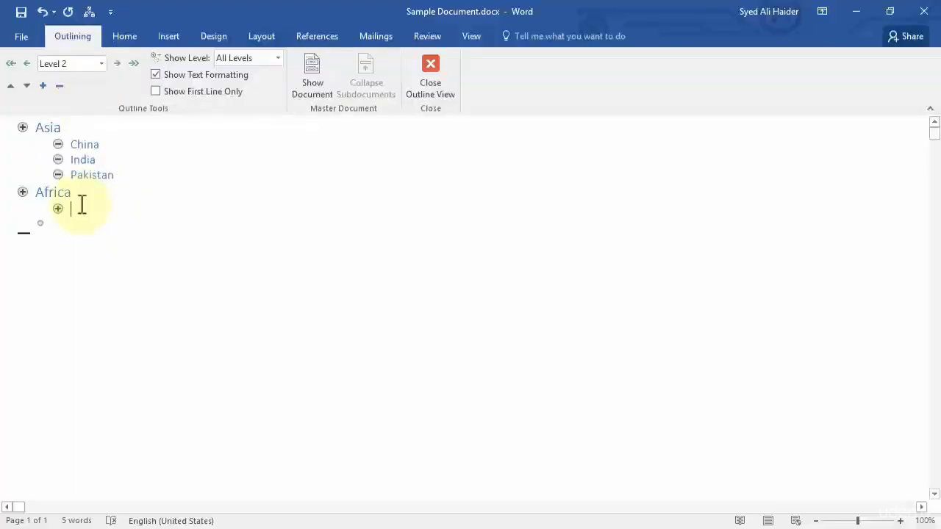
pyautogui.write('Morocco')
pyautogui.press('Return')
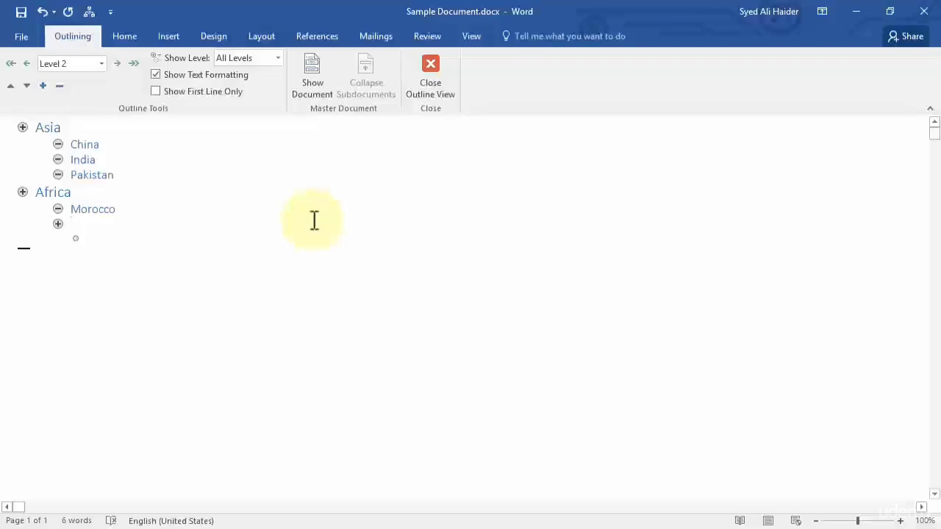
pyautogui.write('Nigeria')
pyautogui.press('Return')
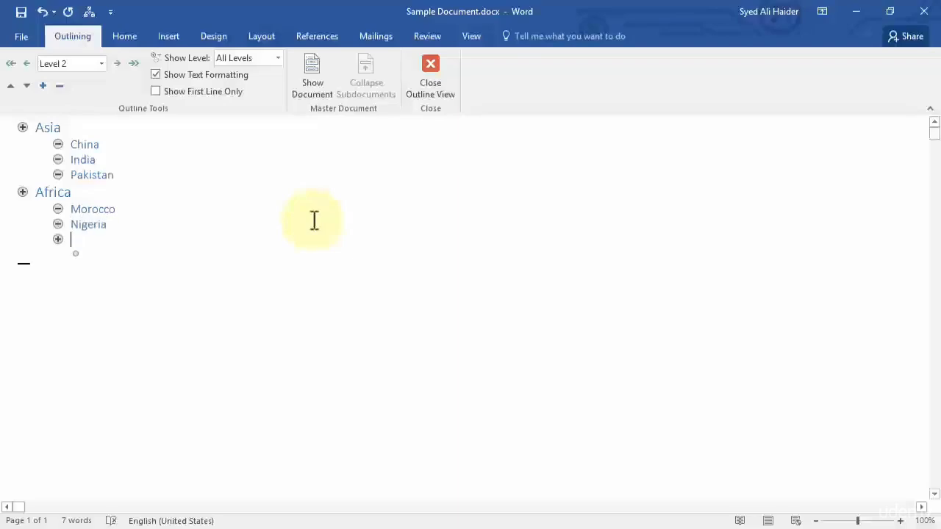
pyautogui.write('Sudan')
pyautogui.click(432, 76)
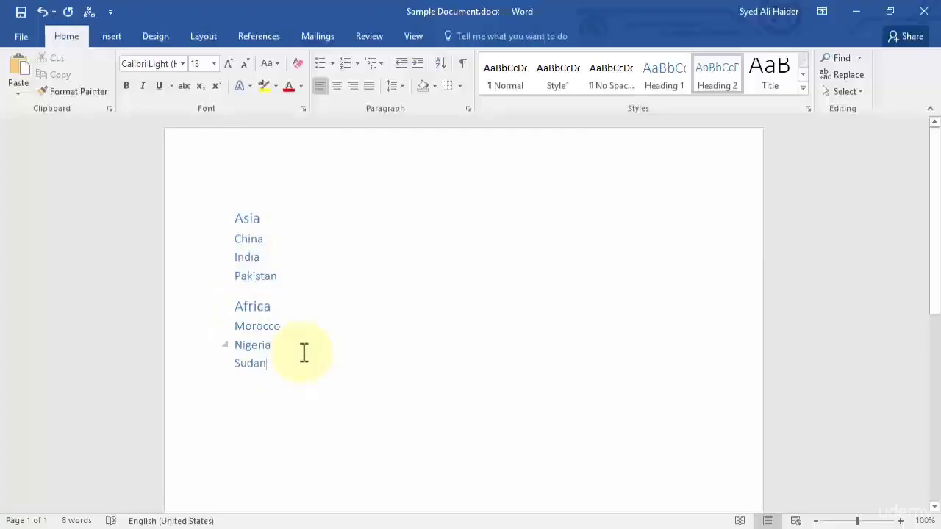
# Try inserting a body text line "djnnda" beneath the Africa heading and remove it again.
pyautogui.click(310, 309)
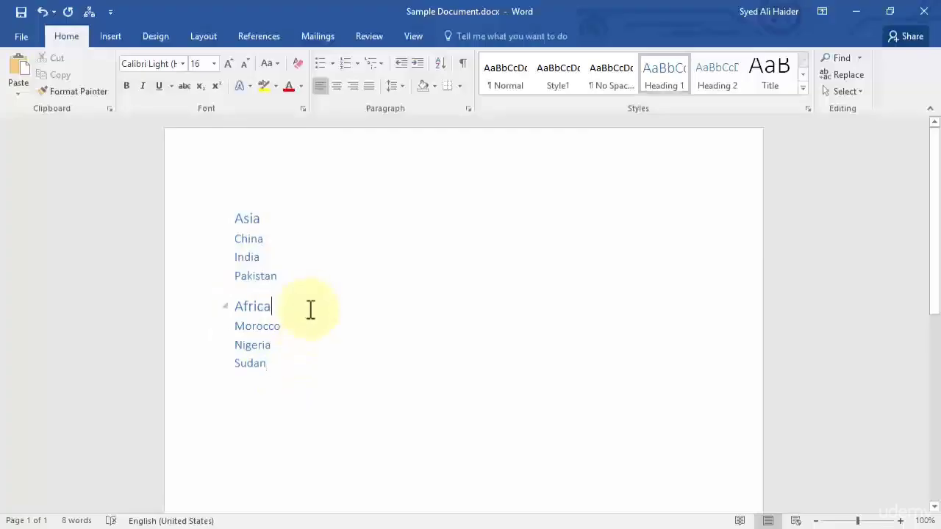
pyautogui.press('Return')
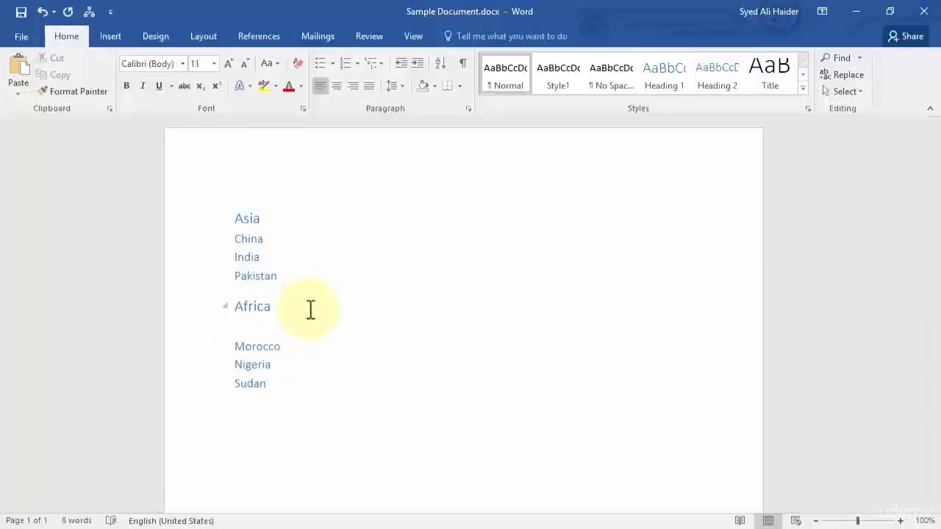
pyautogui.write('djnnda')
pyautogui.press('BackSpace')
pyautogui.press('BackSpace')
pyautogui.press('BackSpace')
pyautogui.press('BackSpace')
pyautogui.press('BackSpace')
pyautogui.press('BackSpace')
pyautogui.press('BackSpace')
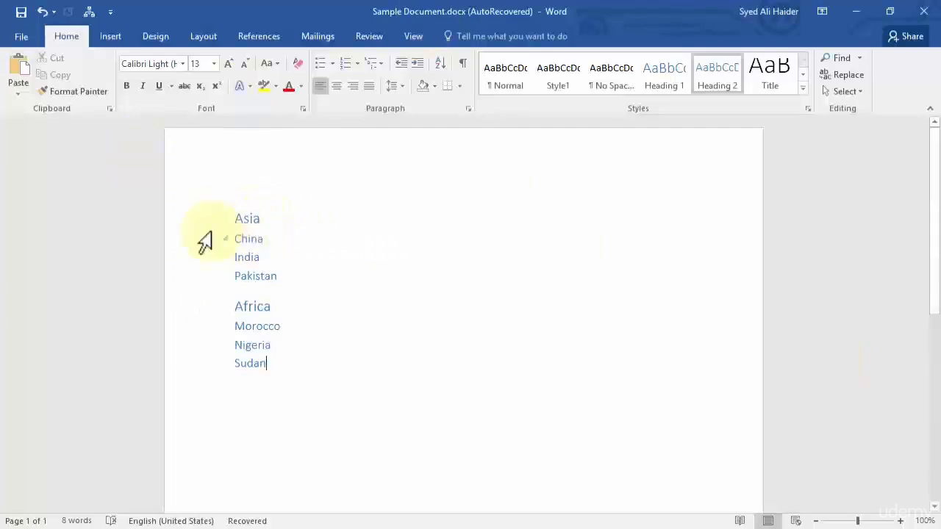
pyautogui.moveTo(189, 225); pyautogui.dragTo(208, 373)
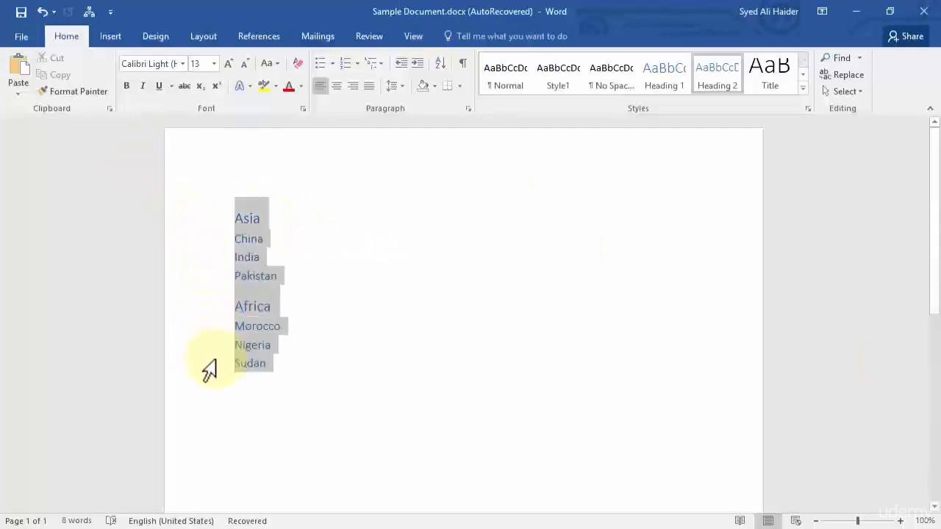
pyautogui.click(317, 233)
pyautogui.click(253, 218)
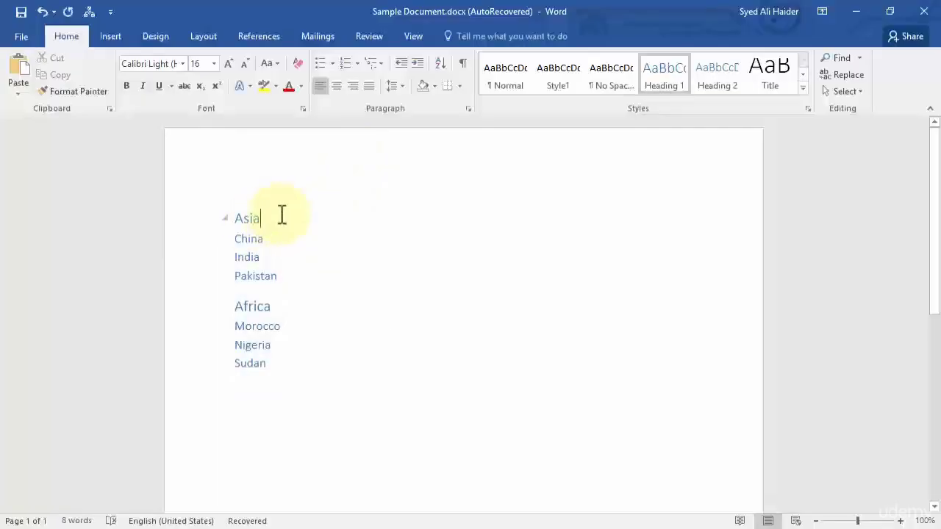
pyautogui.hotkey('ctrl', 'a')
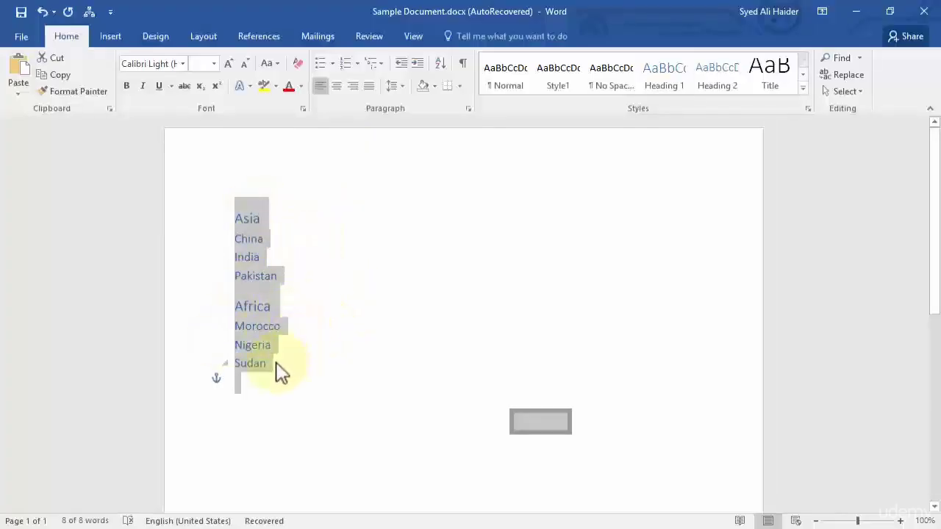
# Number all eight lines from Asia to Sudan as one list using the 1), 2), 3) format.
pyautogui.moveTo(275, 363); pyautogui.dragTo(229, 222)
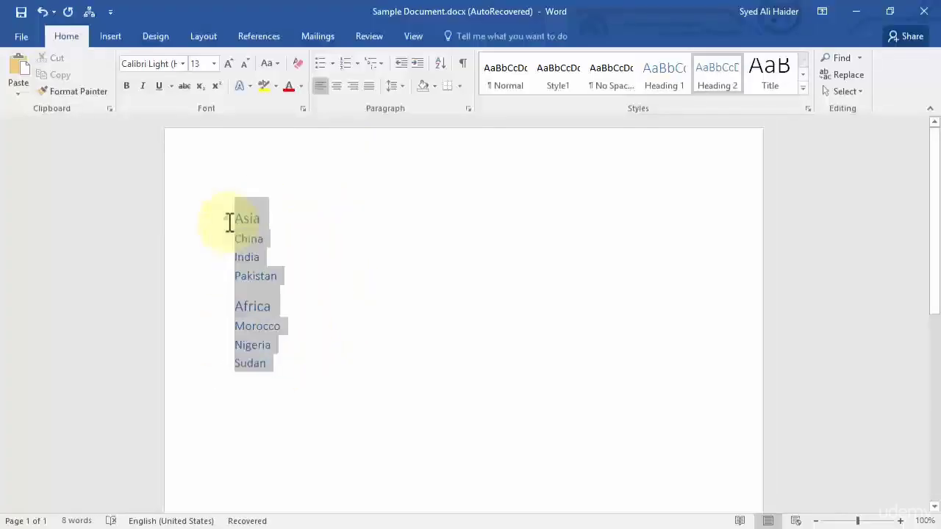
pyautogui.click(183, 64)
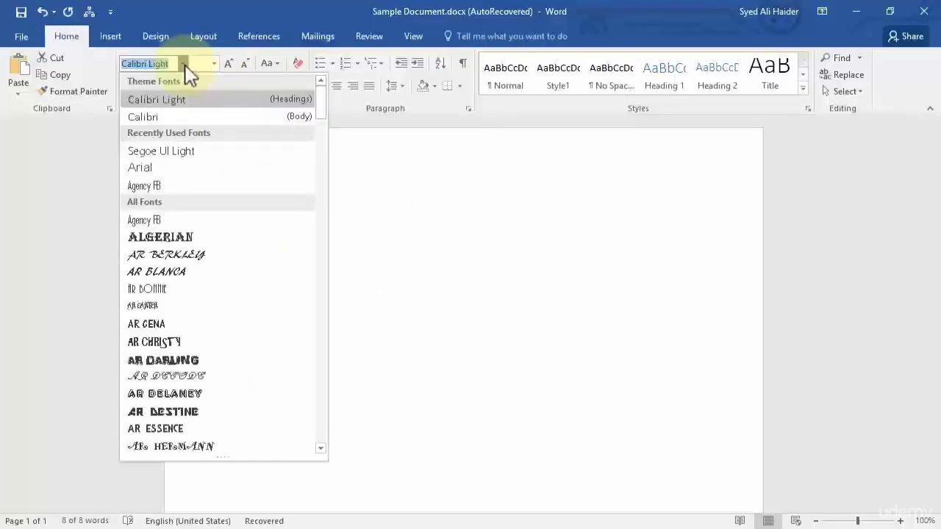
pyautogui.click(184, 67)
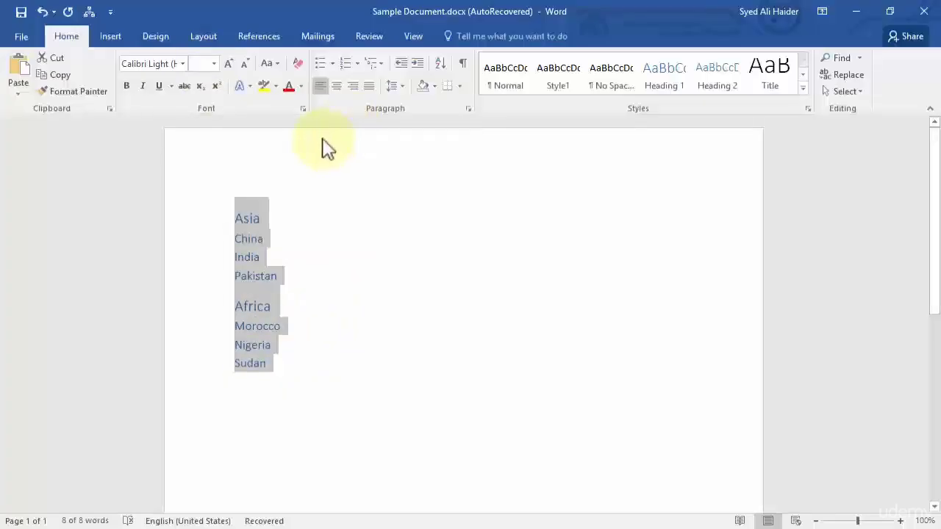
pyautogui.click(357, 65)
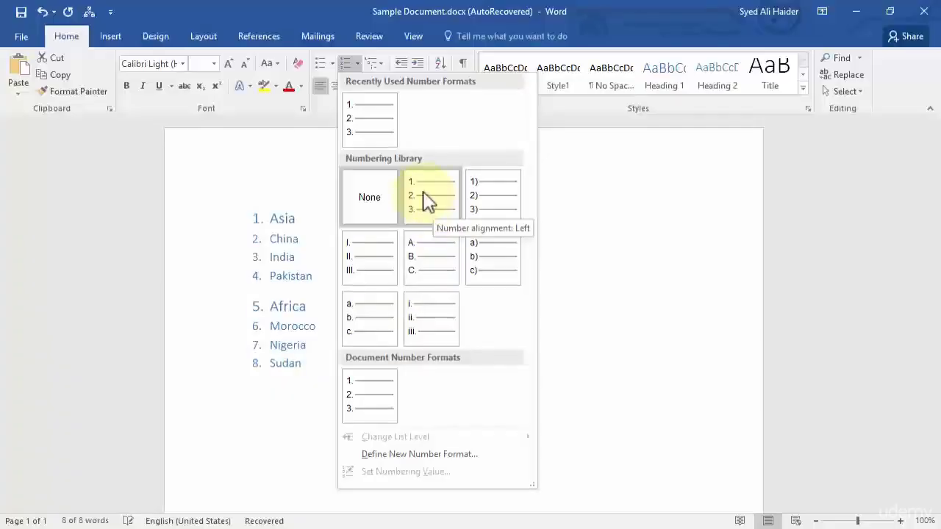
pyautogui.click(491, 200)
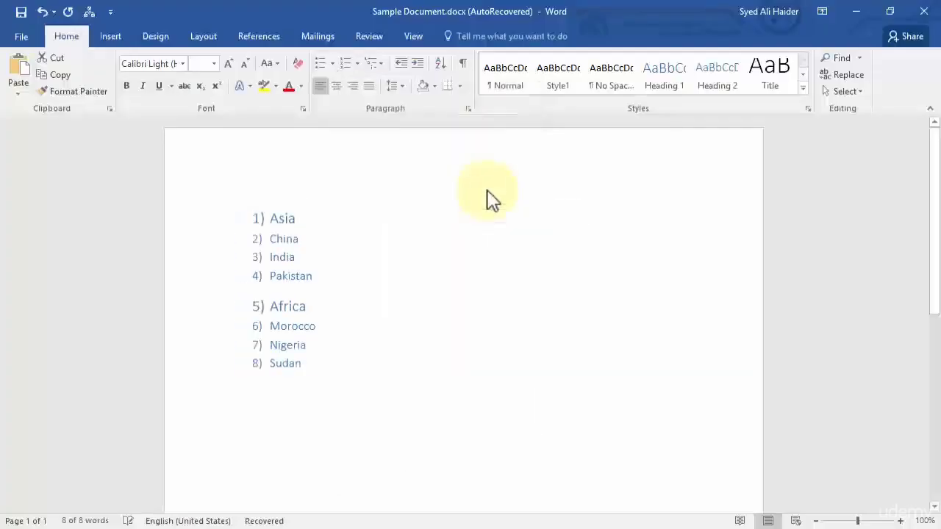
pyautogui.click(330, 217)
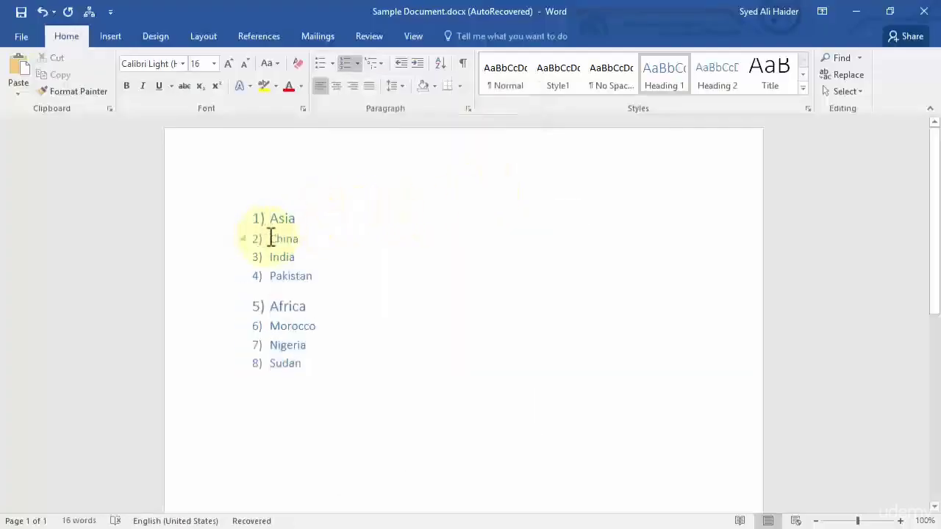
# Demote China and Africa to the second list level, India to the third and Pakistan to the fourth.
pyautogui.click(271, 237)
pyautogui.press('Tab')
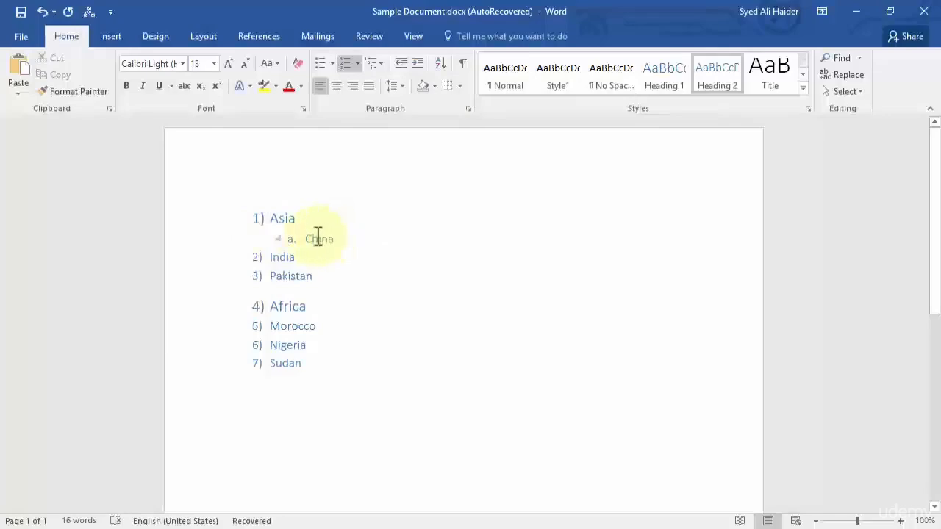
pyautogui.click(270, 257)
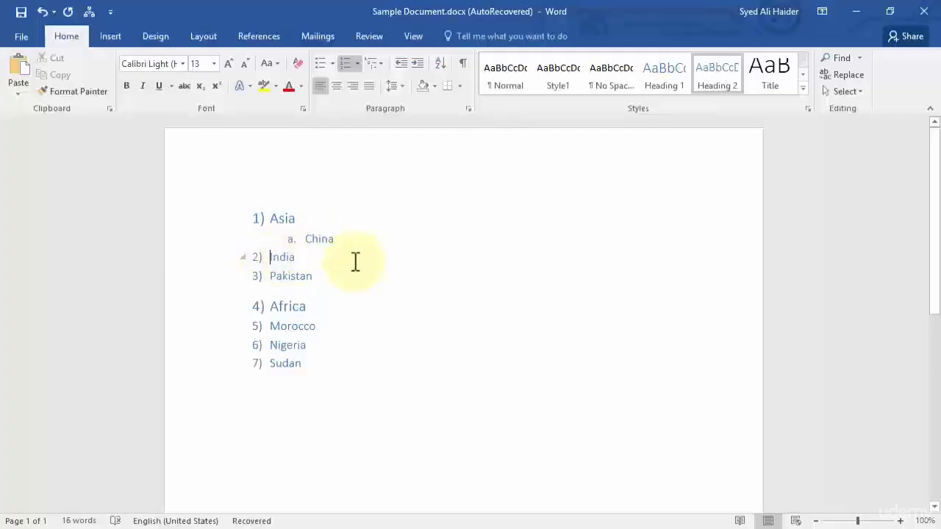
pyautogui.press('Tab')
pyautogui.press('Tab')
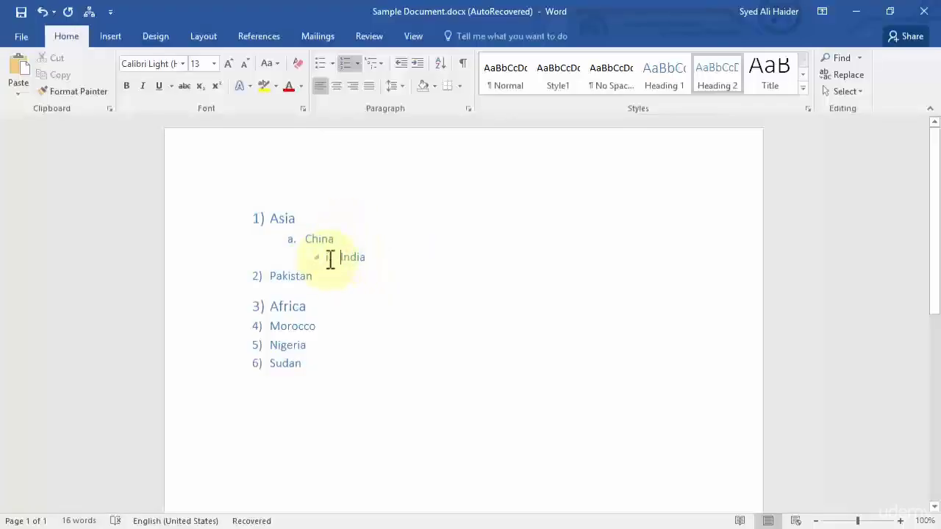
pyautogui.click(271, 276)
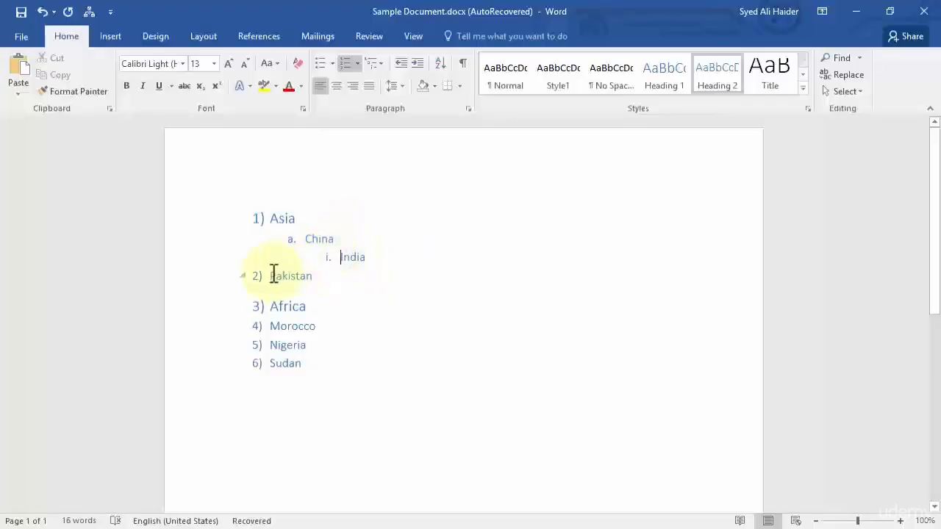
pyautogui.press('Tab')
pyautogui.press('Tab')
pyautogui.press('Tab')
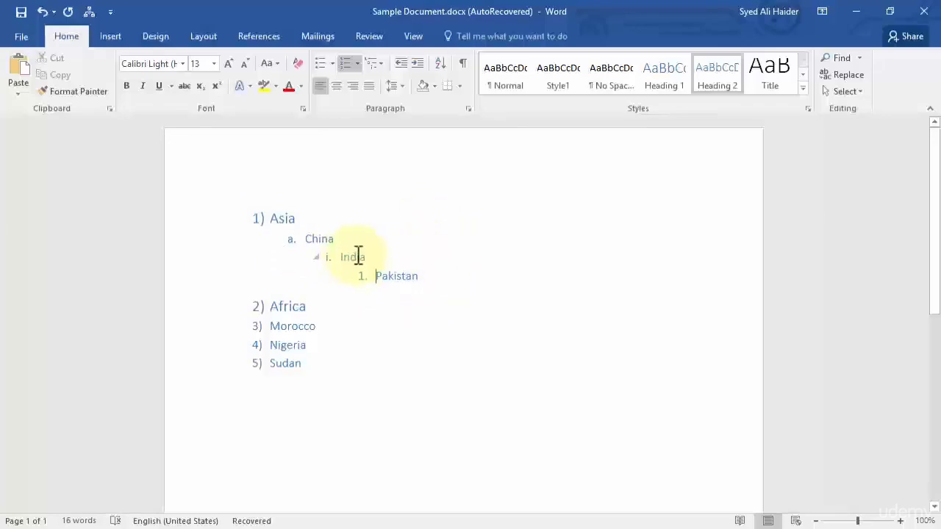
pyautogui.click(270, 306)
pyautogui.press('Tab')
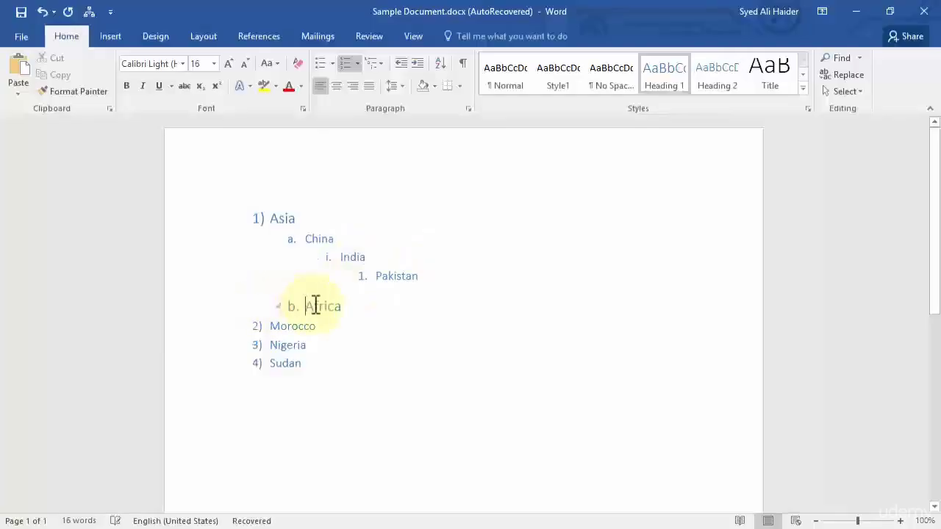
# Demote Africa from the second to the fifth list level.
pyautogui.press('Tab')
pyautogui.press('Tab')
pyautogui.press('Tab')
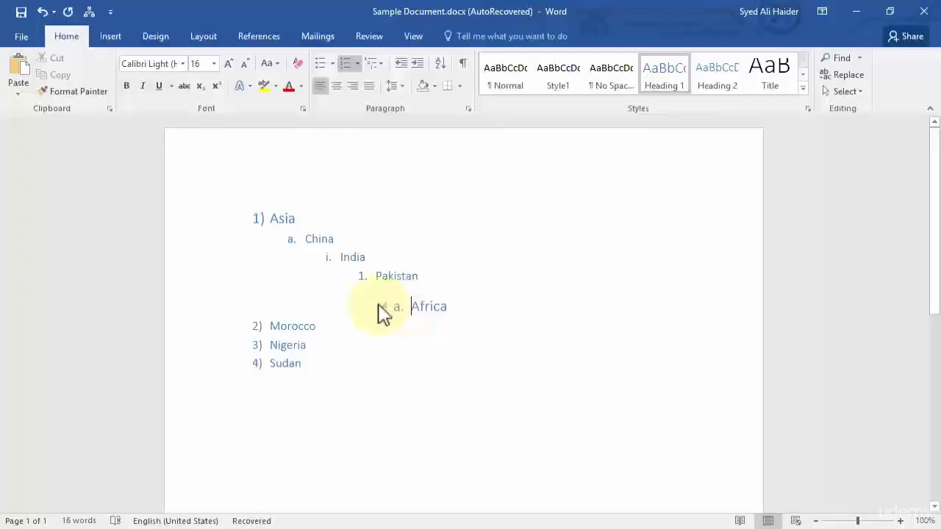
# Undo all the level demotions of Africa, Pakistan, India and China in the numbered list.
pyautogui.hotkey('ctrl', 'z')
pyautogui.hotkey('ctrl', 'z')
pyautogui.hotkey('ctrl', 'z')
pyautogui.hotkey('ctrl', 'z')
pyautogui.hotkey('ctrl', 'z')
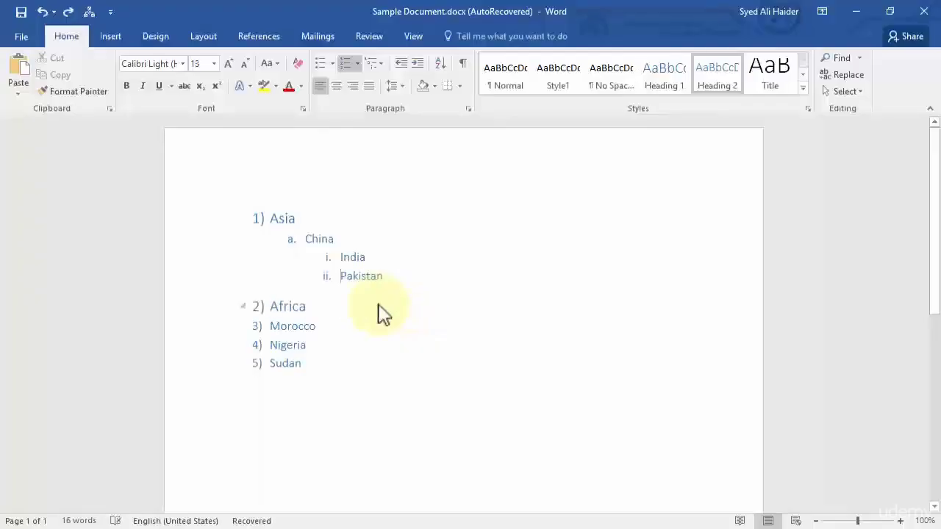
pyautogui.hotkey('ctrl', 'z')
pyautogui.hotkey('ctrl', 'z')
pyautogui.hotkey('ctrl', 'z')
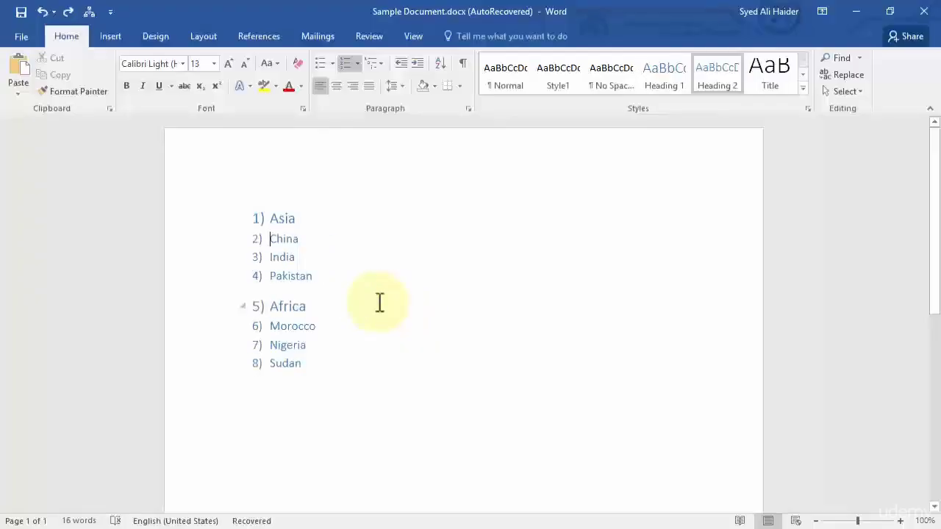
# Place the insertion point at the end of Sudan and preview the bullet and numbering formats available for the list.
pyautogui.click(354, 239)
pyautogui.click(357, 362)
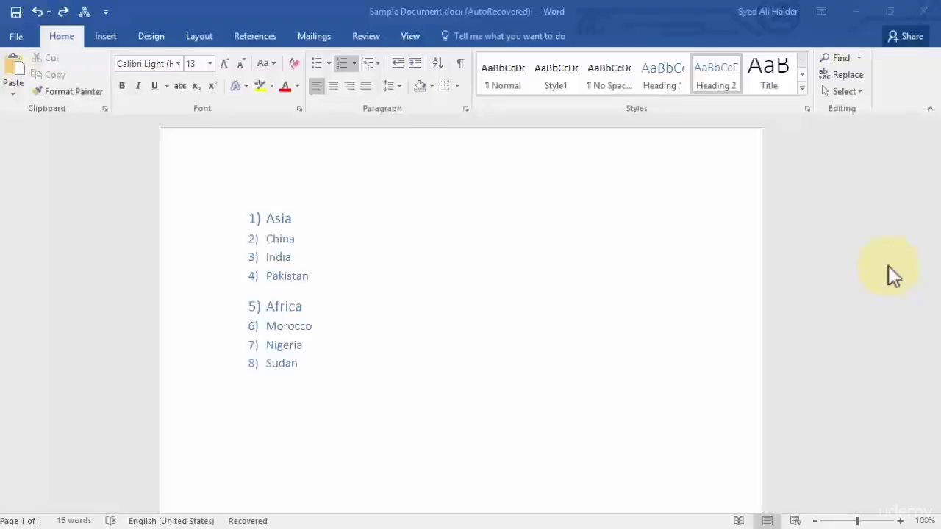
pyautogui.click(322, 345)
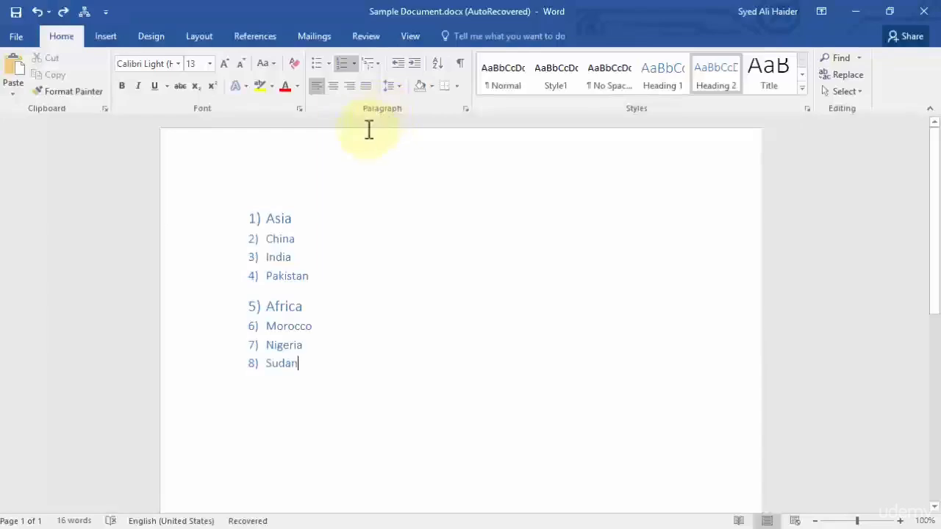
pyautogui.click(329, 65)
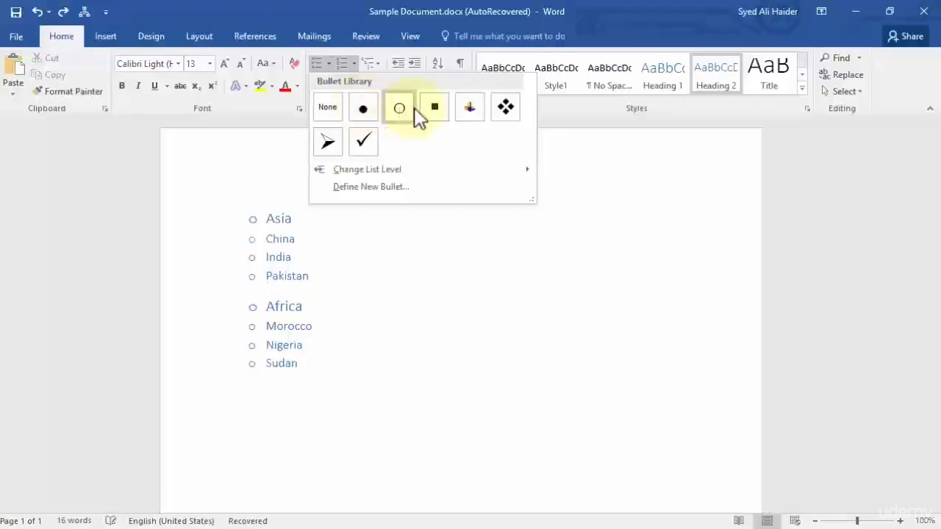
pyautogui.click(355, 63)
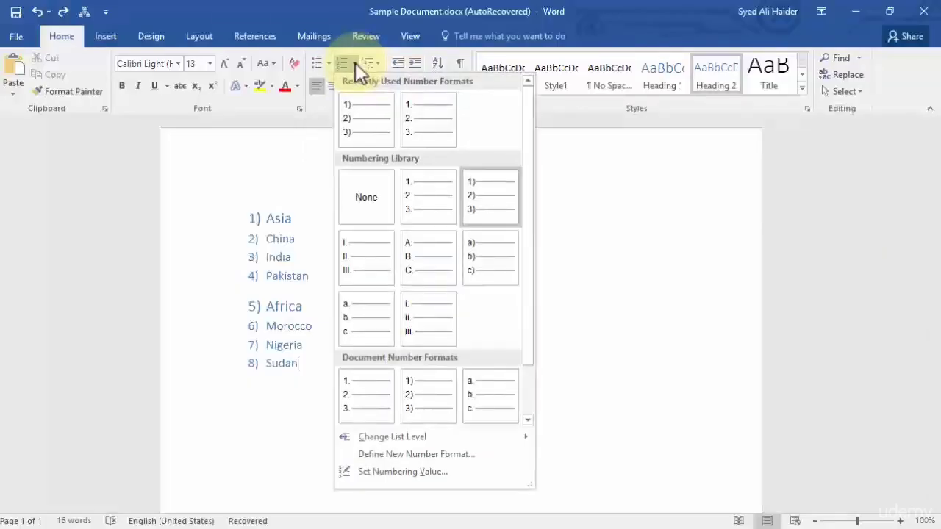
pyautogui.click(355, 62)
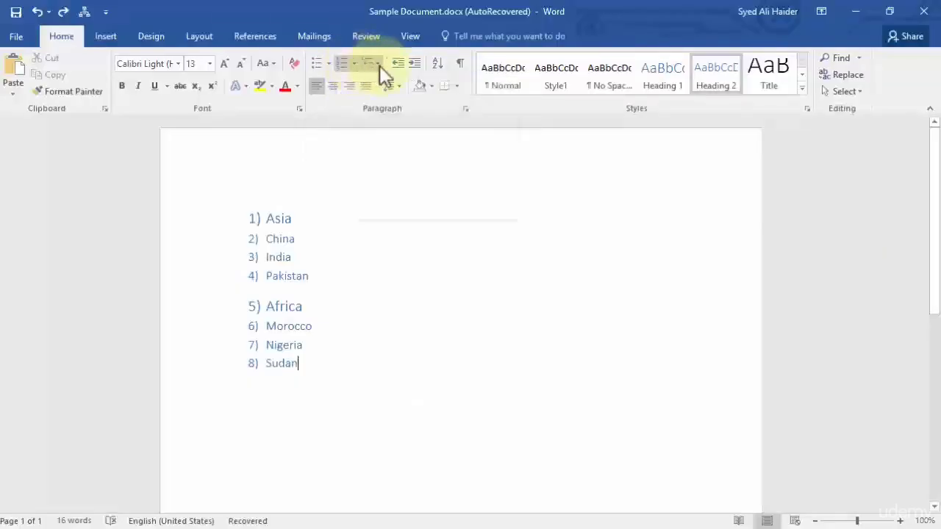
# Review the multilevel list formats and start defining a new list style named ClayDesk List.
pyautogui.click(378, 66)
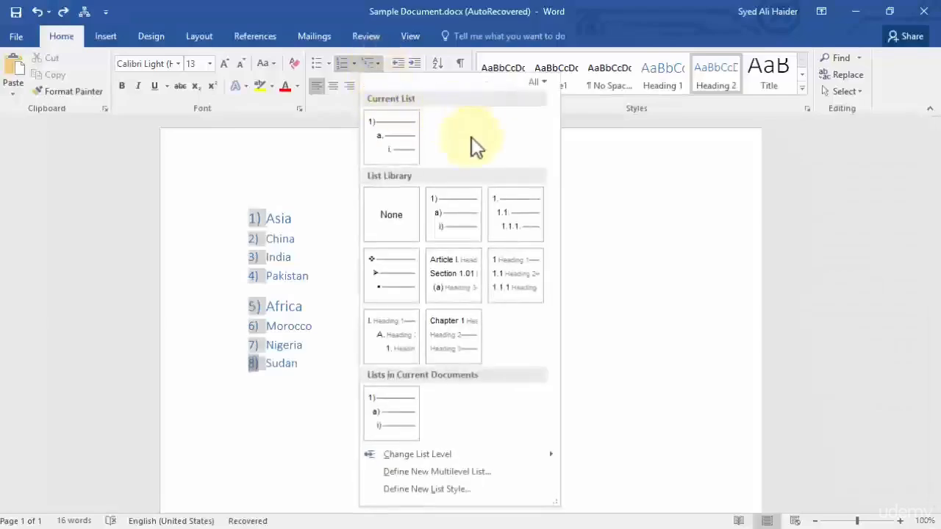
pyautogui.moveTo(469, 201)
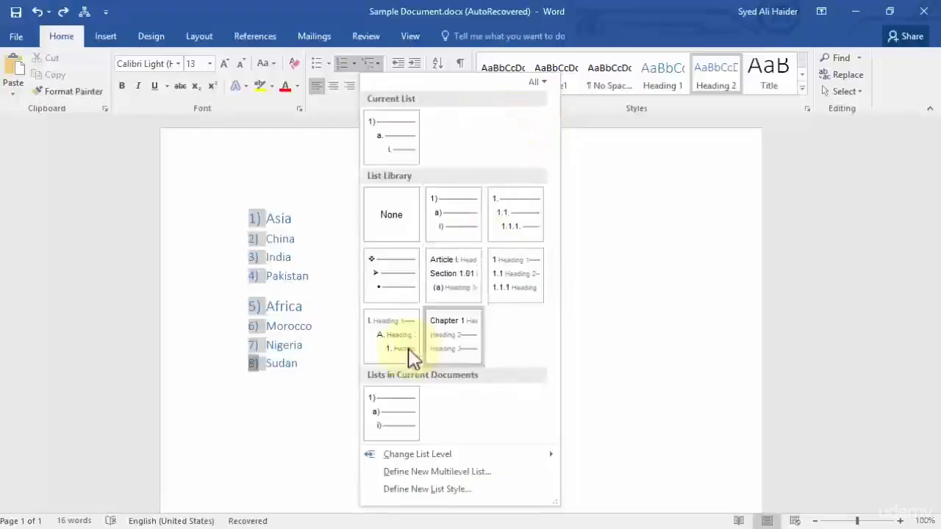
pyautogui.moveTo(470, 341)
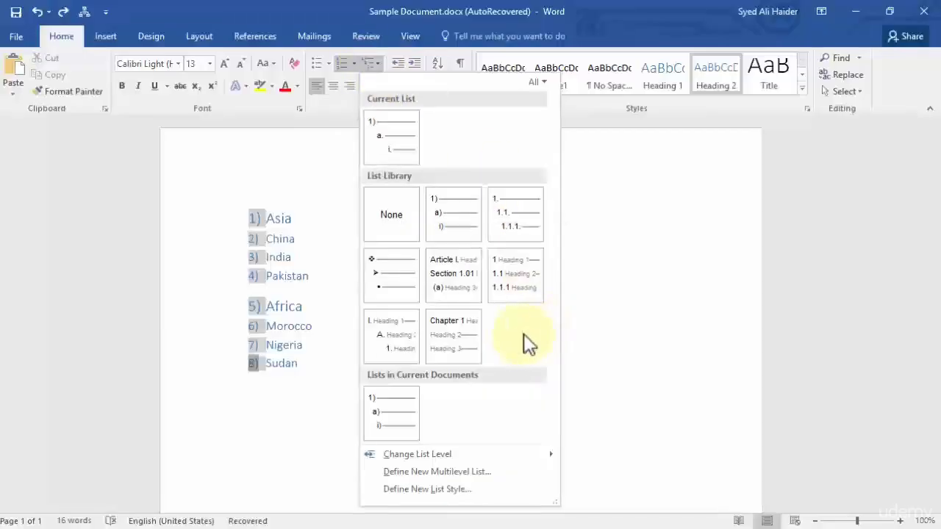
pyautogui.click(447, 487)
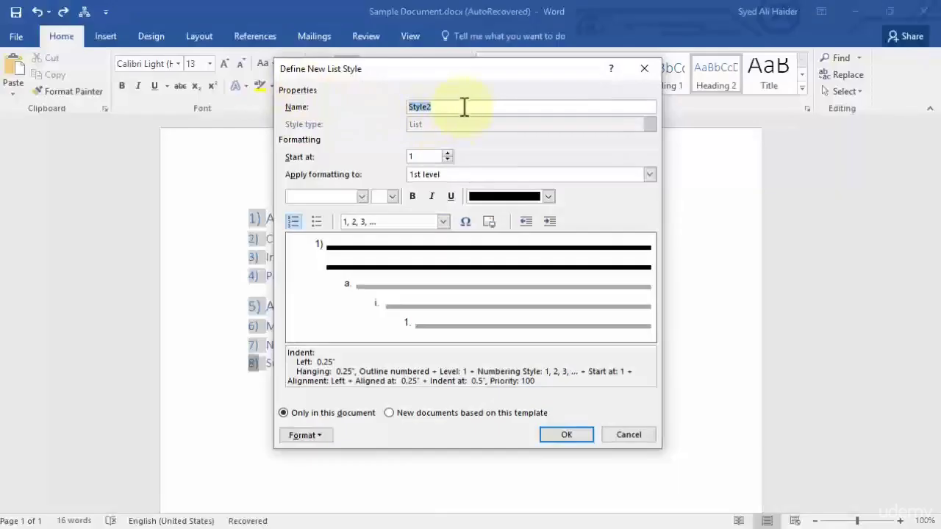
pyautogui.write('Clayy')
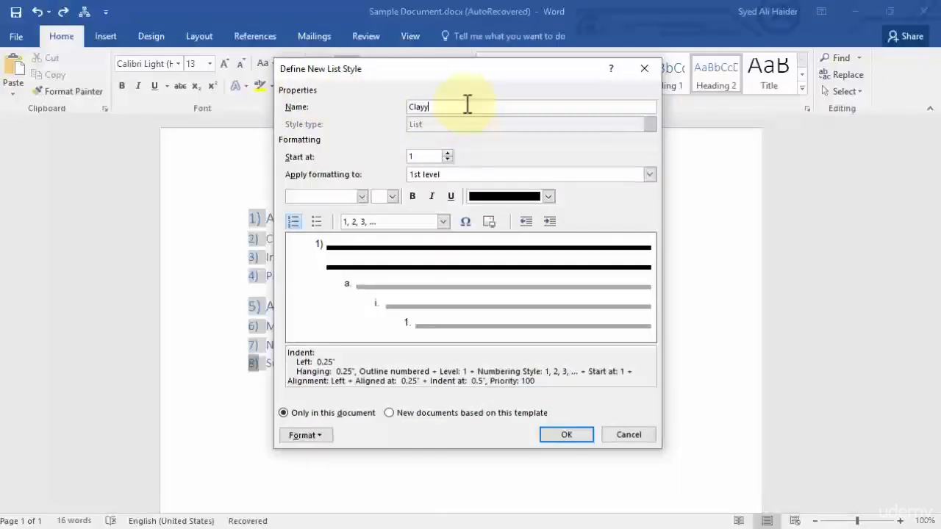
pyautogui.press('BackSpace')
pyautogui.write('Desk Lists')
pyautogui.press('BackSpace')
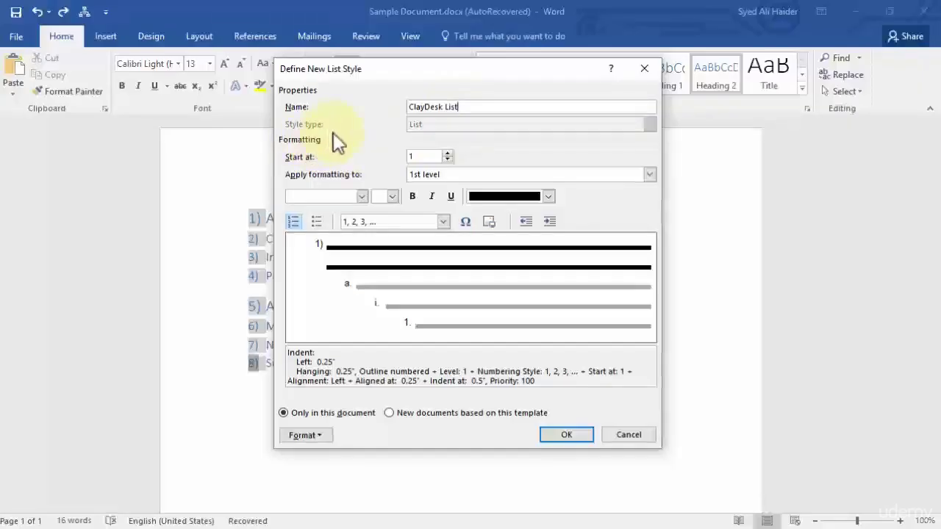
# Try higher starting numbers for the new list style and return the starting number to 1.
pyautogui.click(447, 154)
pyautogui.click(447, 153)
pyautogui.click(447, 160)
pyautogui.click(447, 159)
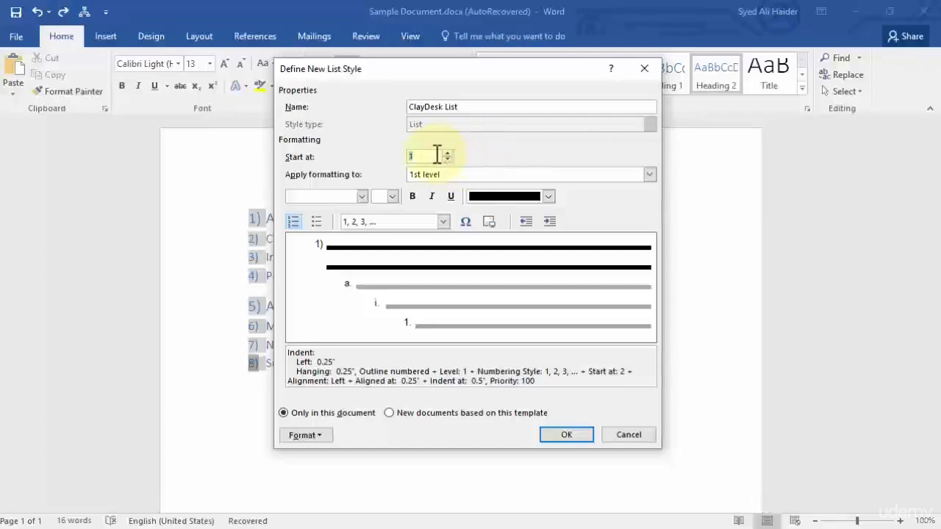
pyautogui.click(447, 154)
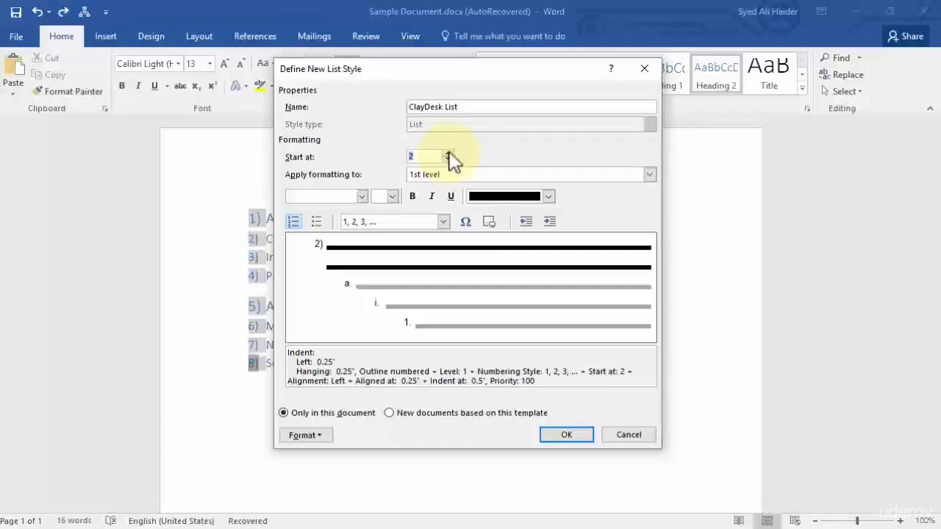
pyautogui.click(449, 159)
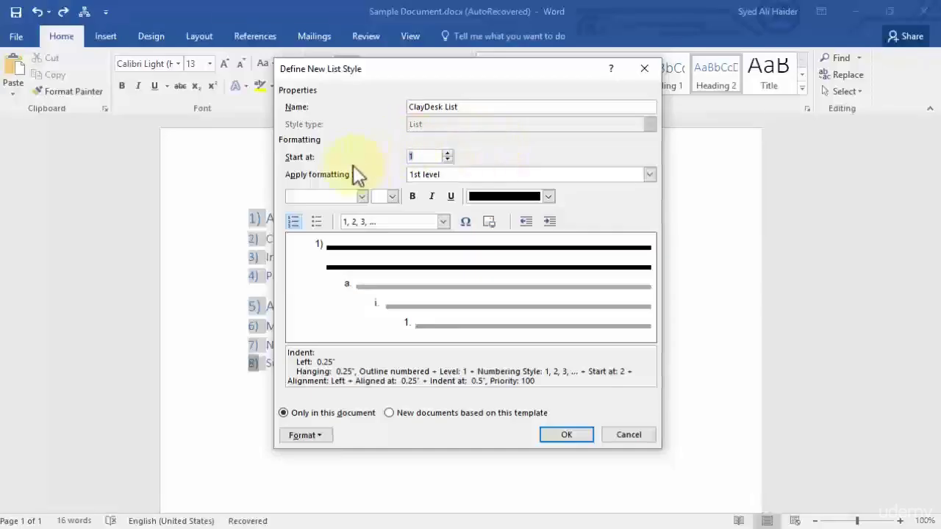
# Keep the formatting applied to the 1st level and set its number font to Calibri (Body), size 14.
pyautogui.click(650, 175)
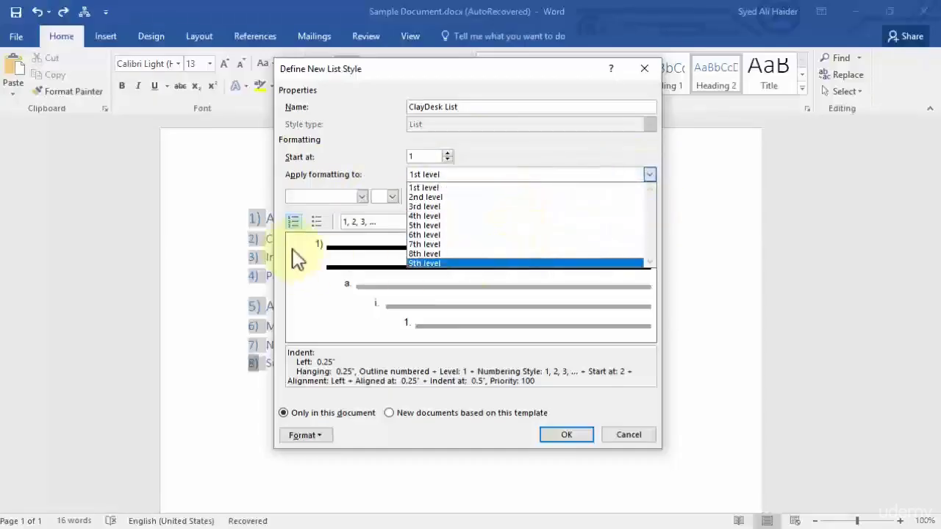
pyautogui.click(518, 174)
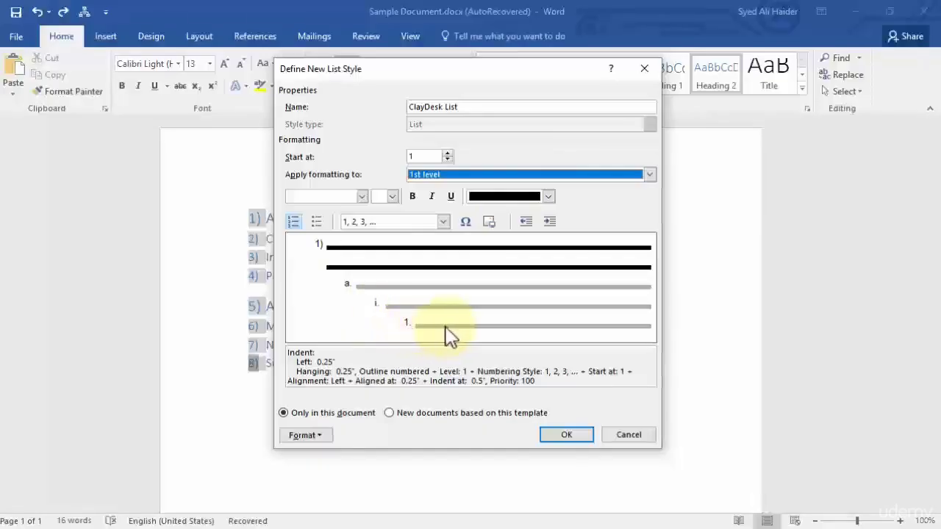
pyautogui.click(649, 174)
pyautogui.click(456, 177)
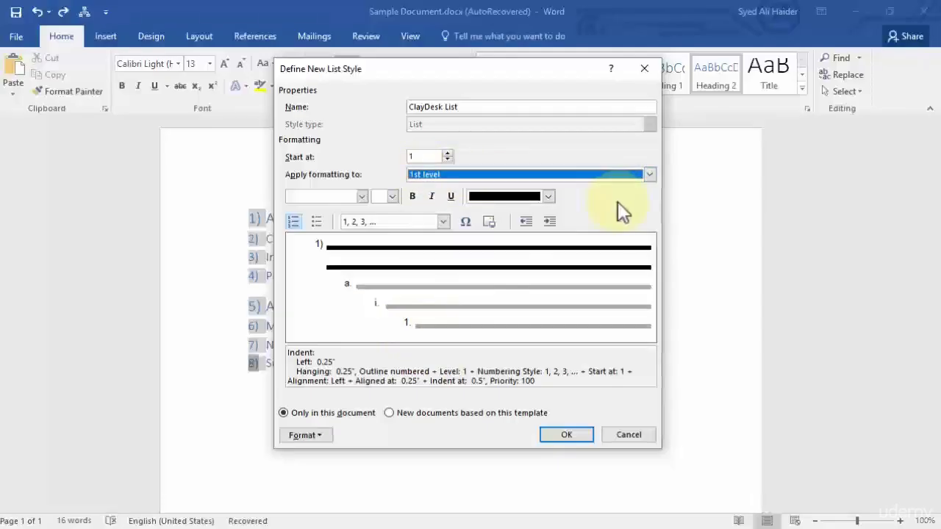
pyautogui.click(362, 196)
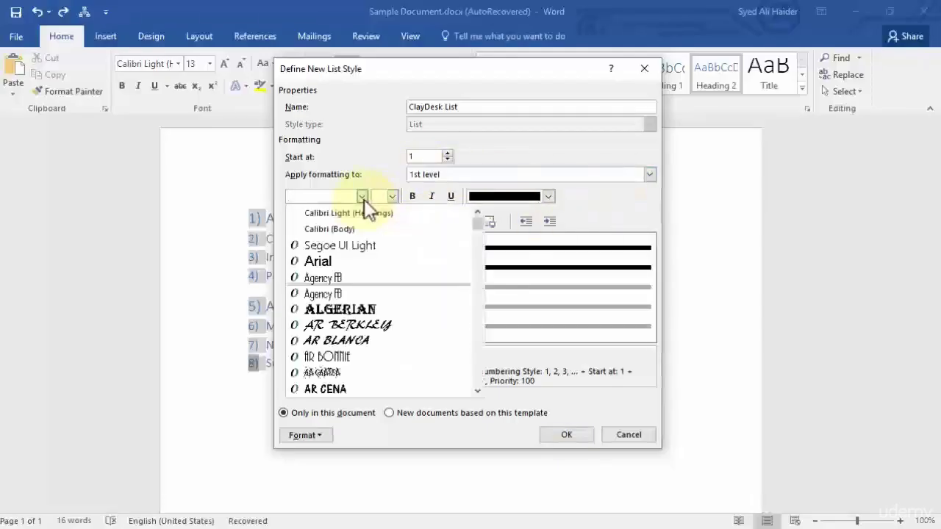
pyautogui.click(579, 198)
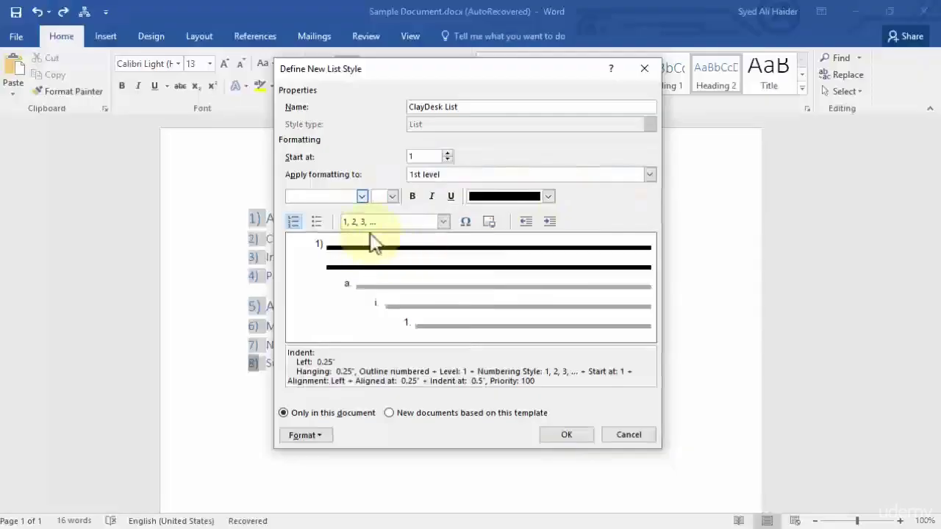
pyautogui.click(363, 196)
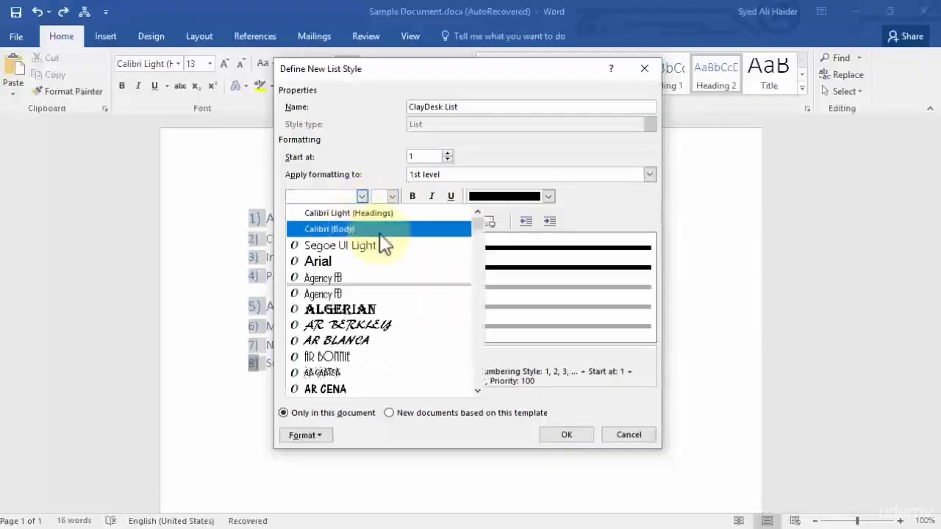
pyautogui.click(385, 230)
pyautogui.click(396, 196)
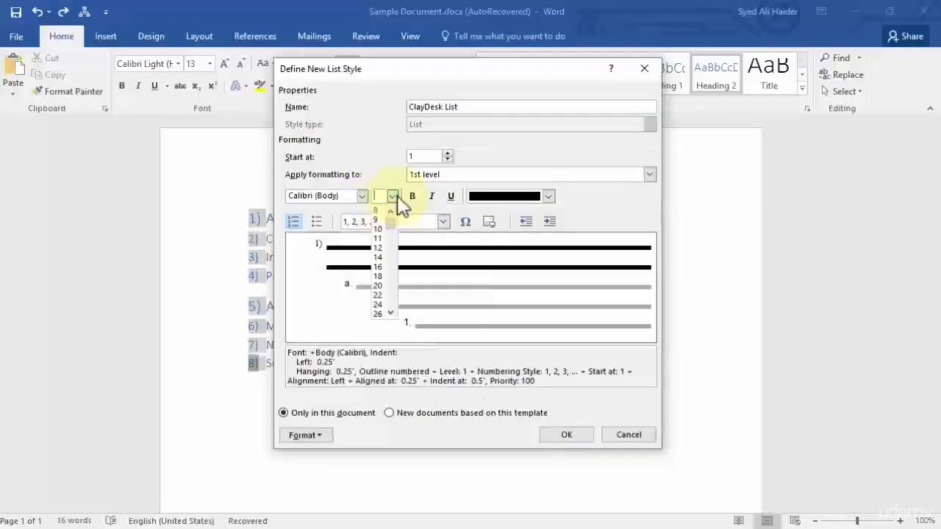
pyautogui.click(378, 258)
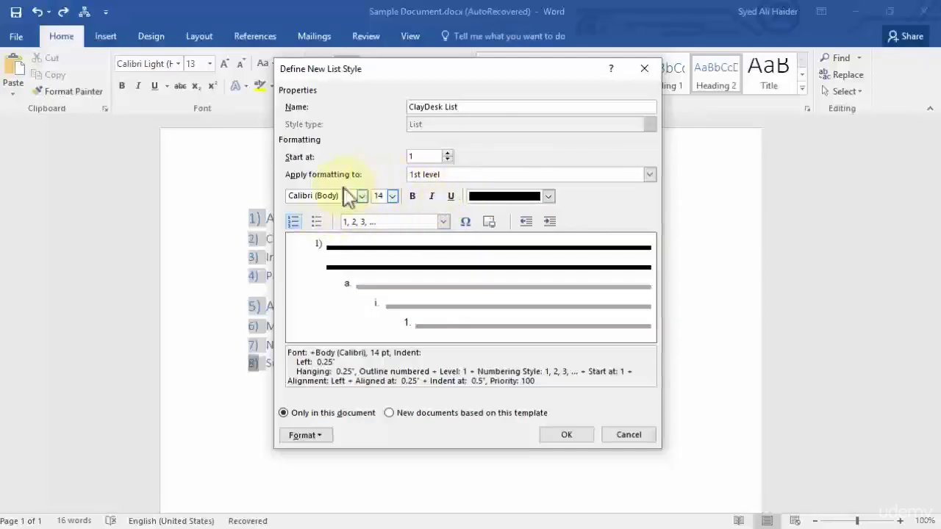
# Try bullets and A, B, C numbering for the 1st level, and return it to the 1, 2, 3 number style.
pyautogui.click(317, 221)
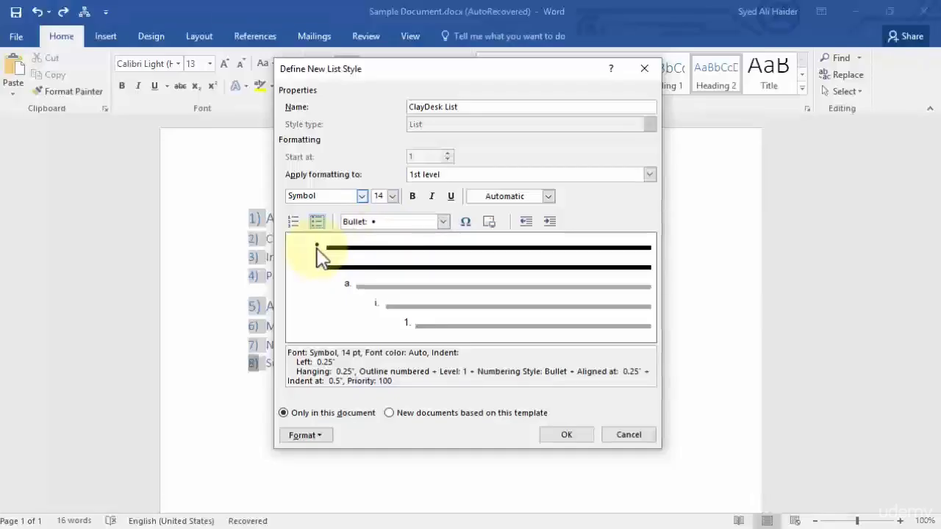
pyautogui.click(293, 222)
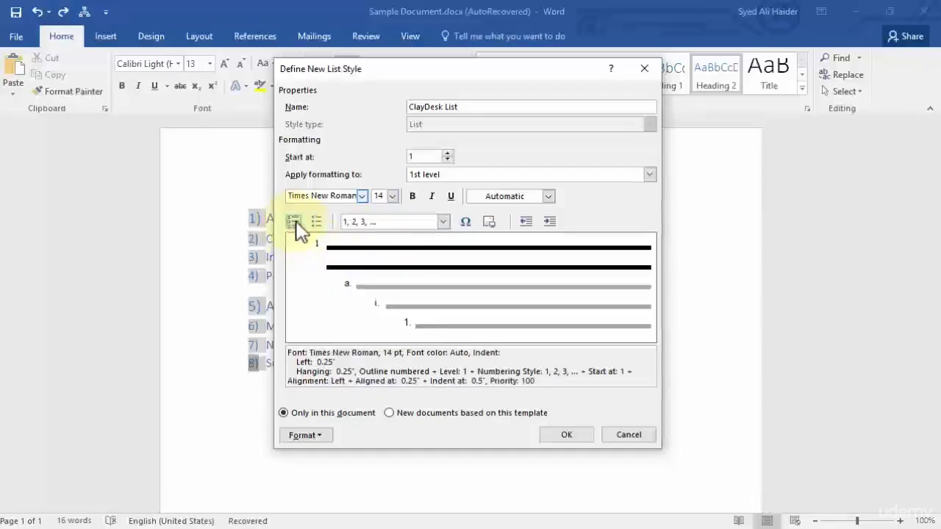
pyautogui.click(443, 222)
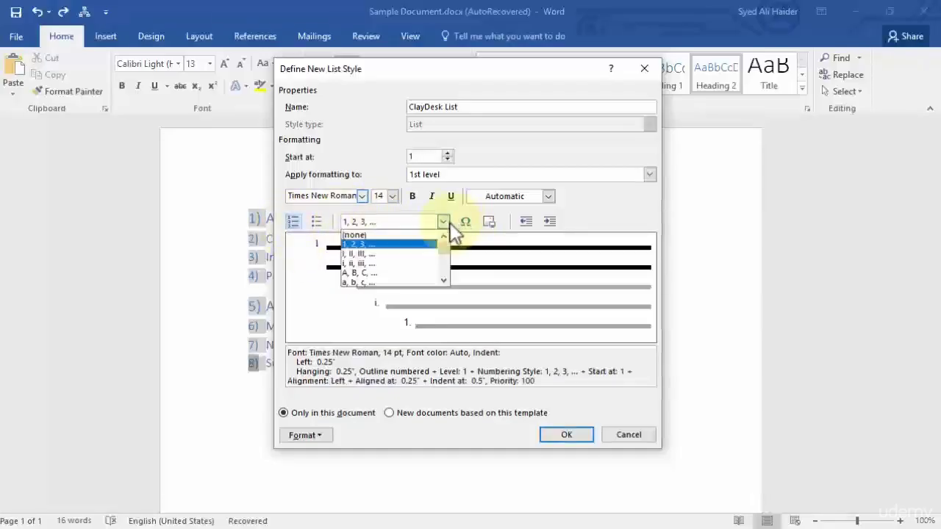
pyautogui.click(381, 273)
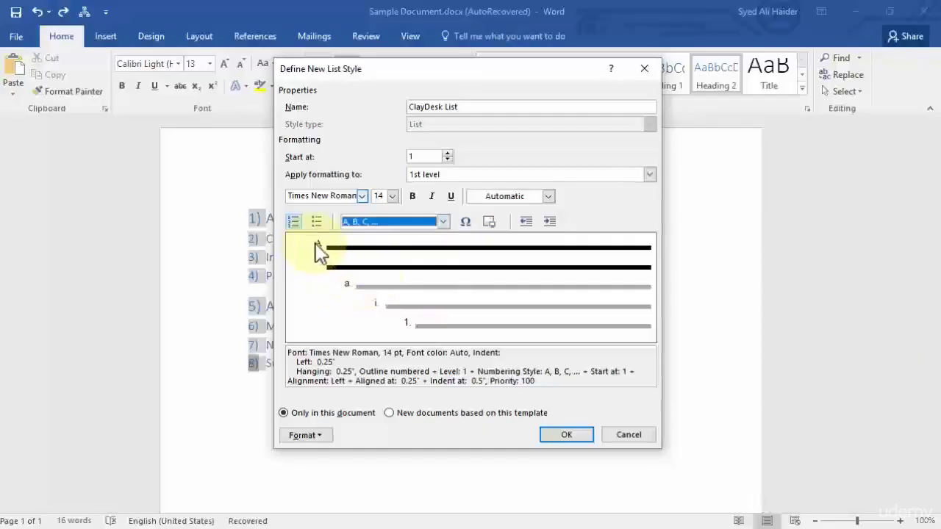
pyautogui.click(443, 222)
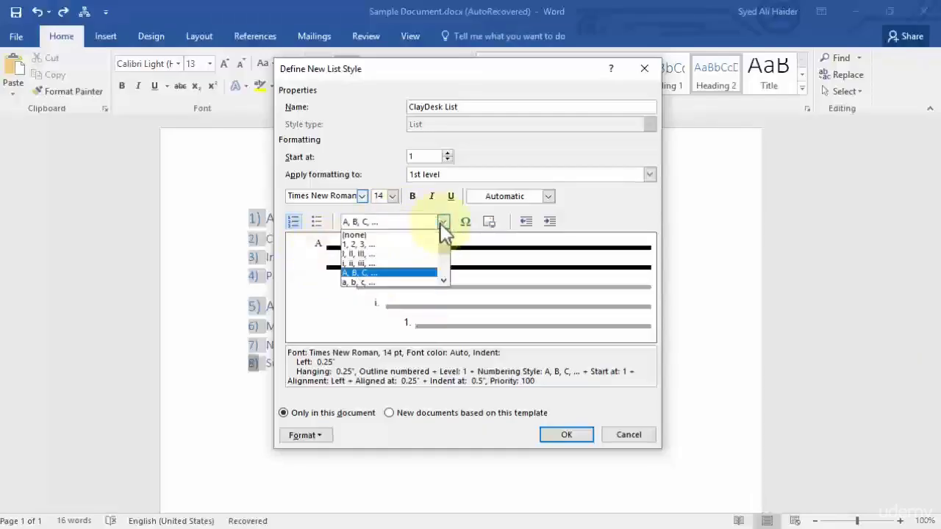
pyautogui.click(401, 244)
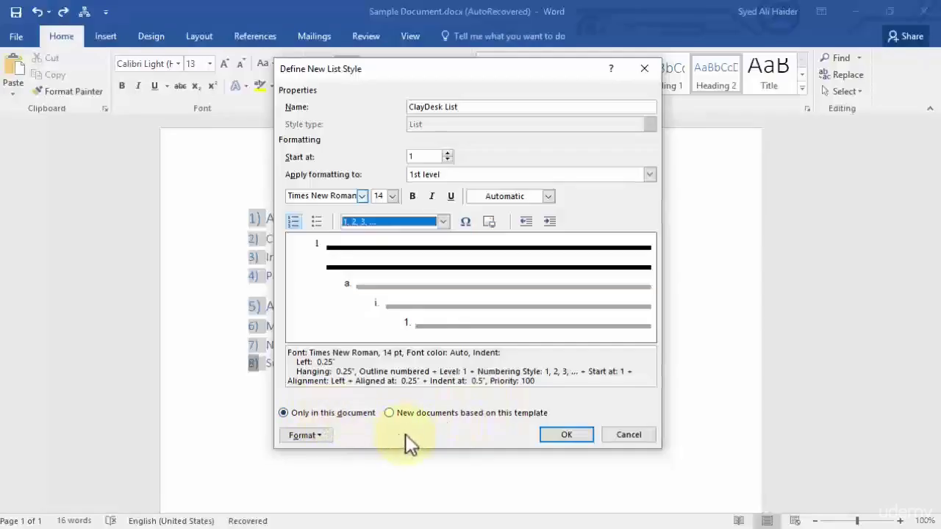
# Open the numbering settings of the new list style and look through its individual levels, finishing with level 1 selected.
pyautogui.click(319, 436)
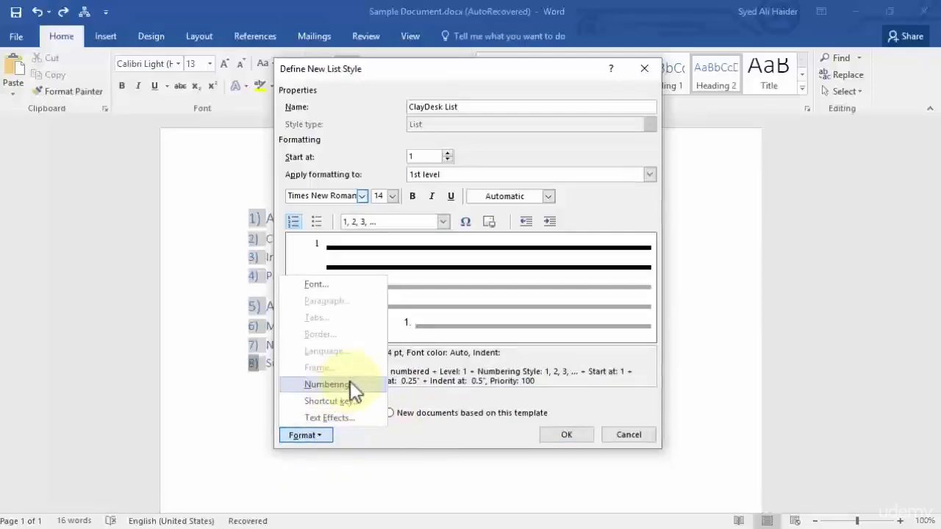
pyautogui.click(328, 384)
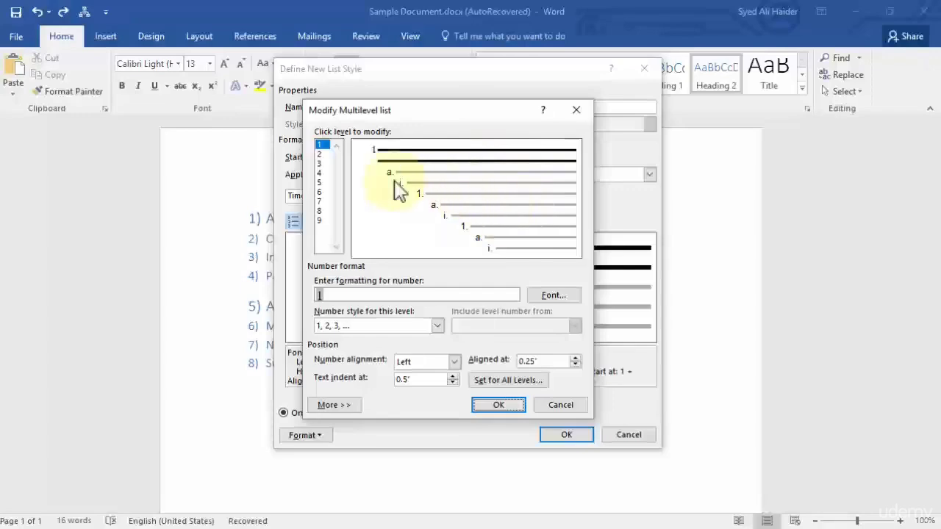
pyautogui.click(320, 155)
pyautogui.click(326, 165)
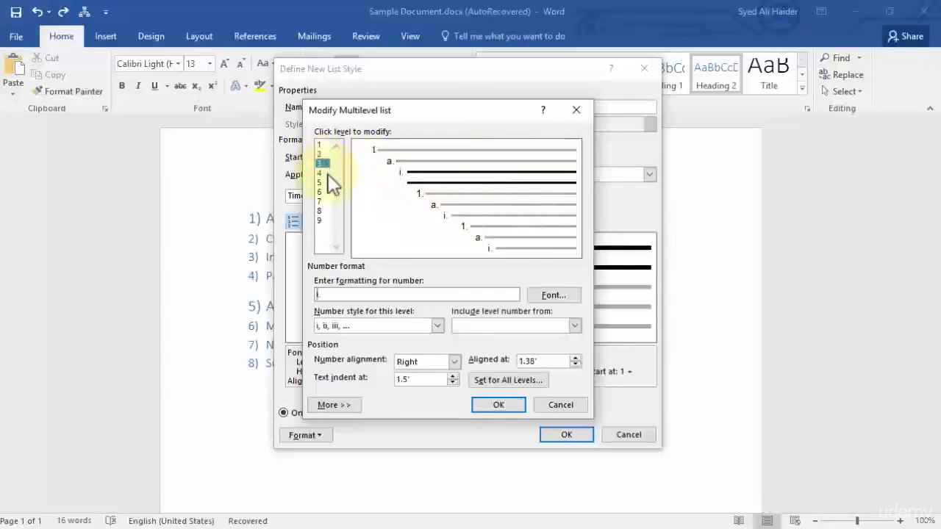
pyautogui.click(325, 173)
pyautogui.click(324, 182)
pyautogui.click(327, 200)
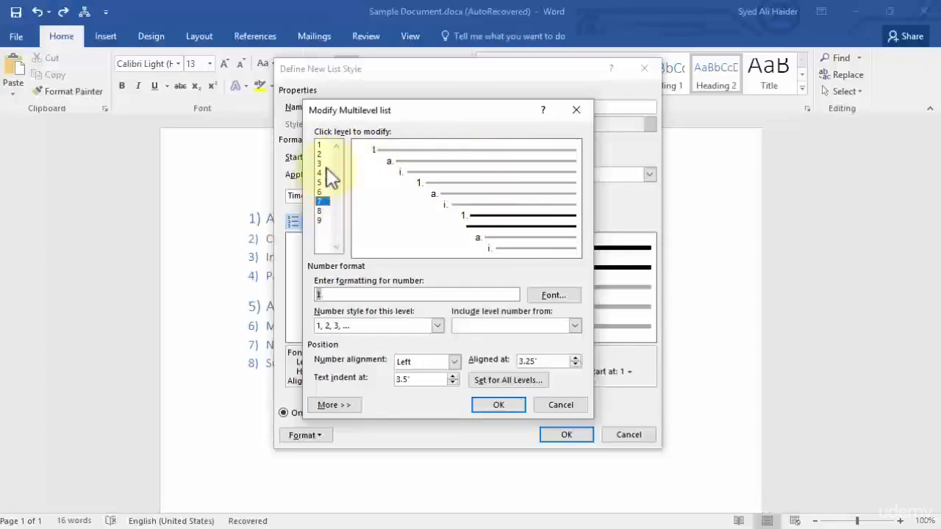
pyautogui.click(322, 145)
pyautogui.click(325, 163)
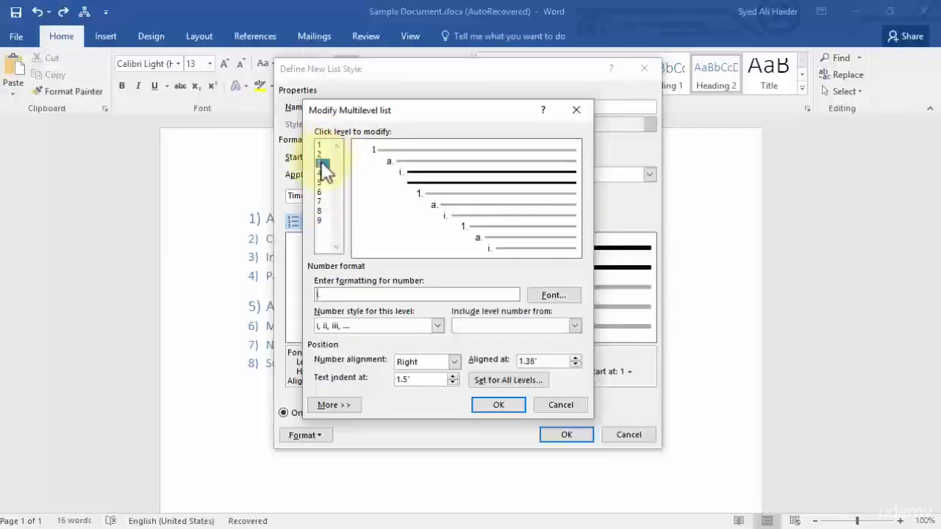
pyautogui.click(323, 154)
pyautogui.click(327, 145)
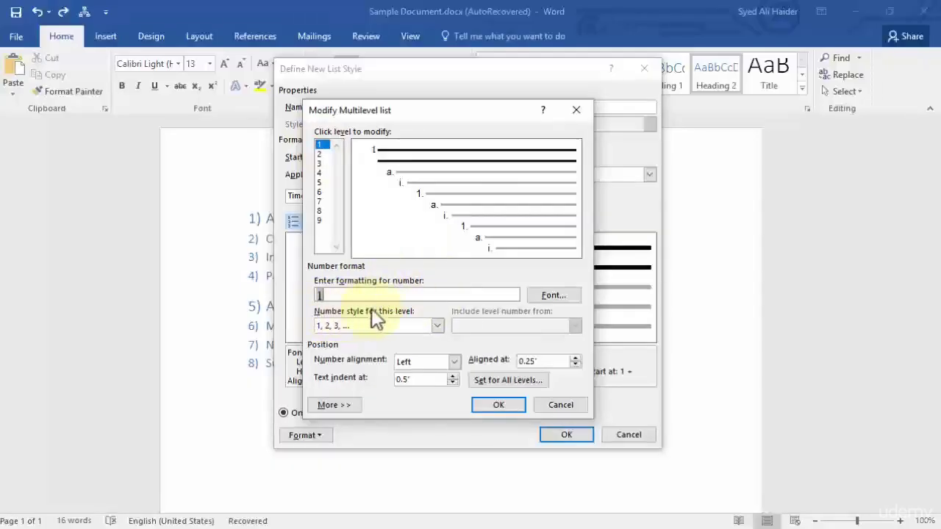
# Keep the 1, 2, 3 number style for level 1 and change its number alignment to Right after trying Centered.
pyautogui.click(442, 325)
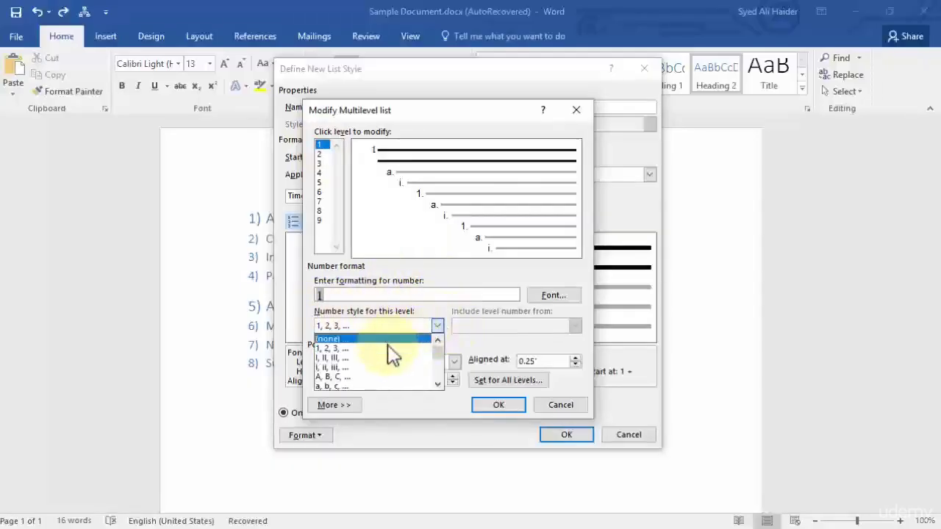
pyautogui.click(440, 328)
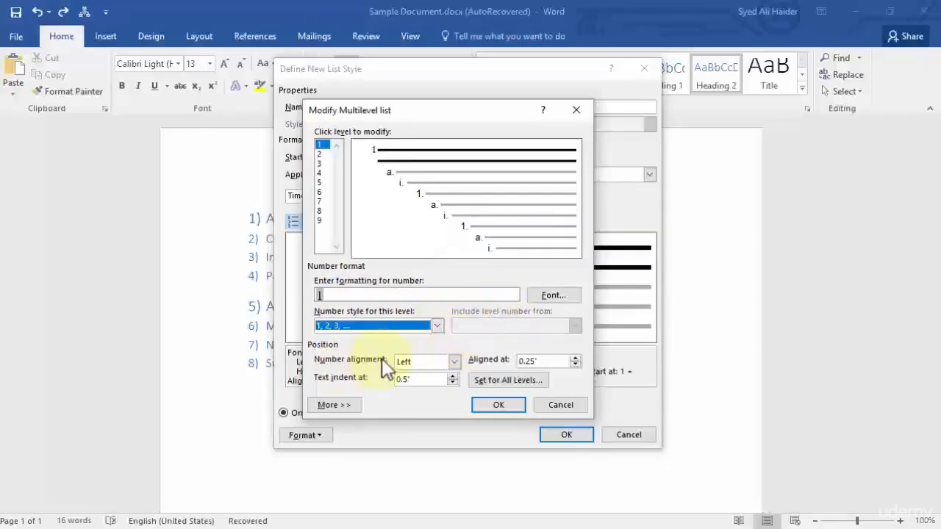
pyautogui.click(460, 364)
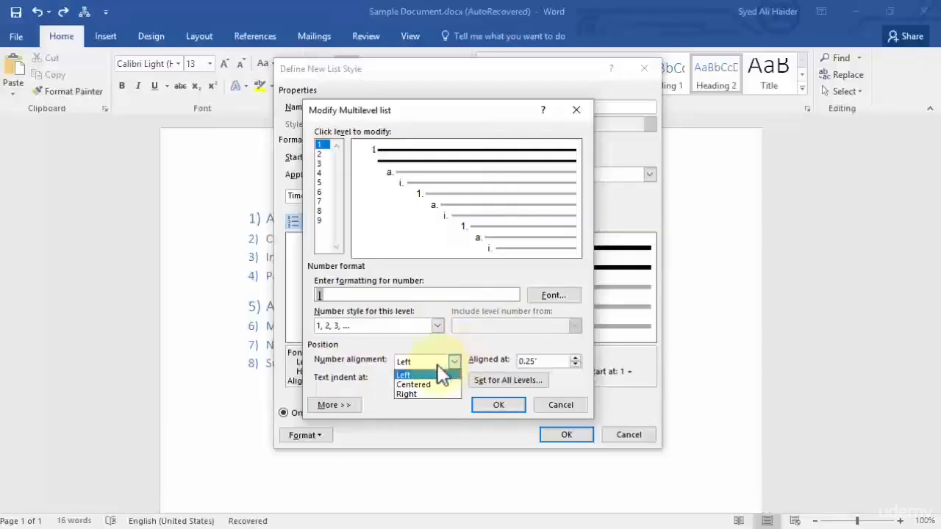
pyautogui.click(434, 384)
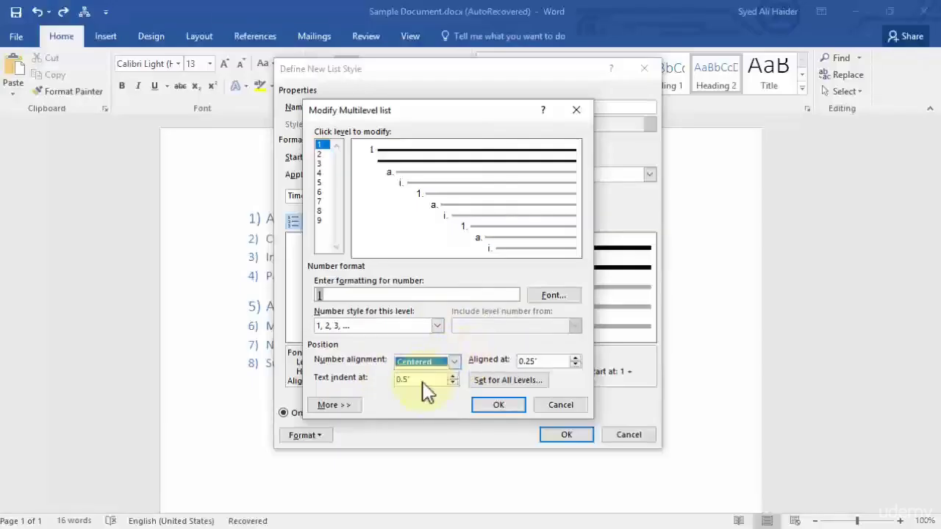
pyautogui.click(451, 361)
pyautogui.click(433, 395)
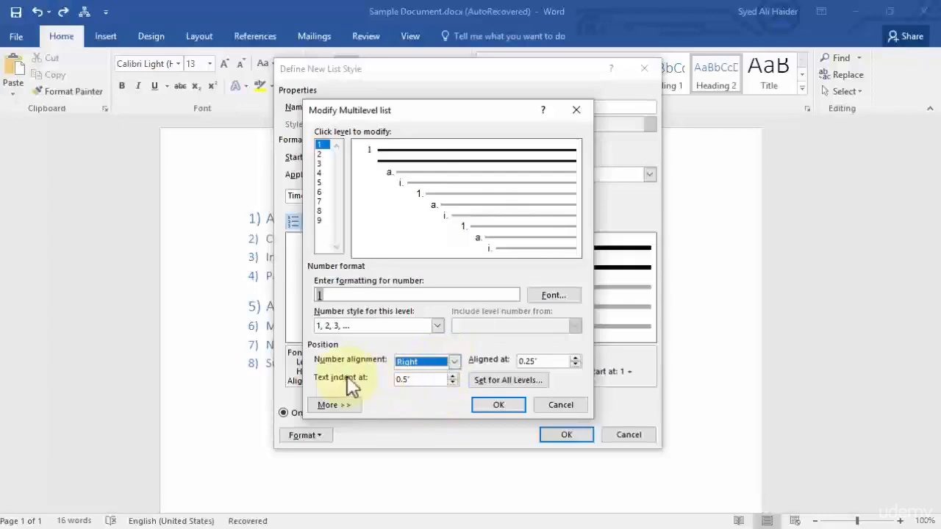
# Try larger text indents up to 0.7" for level 1 and return the text indent to 0.5".
pyautogui.click(453, 376)
pyautogui.click(453, 376)
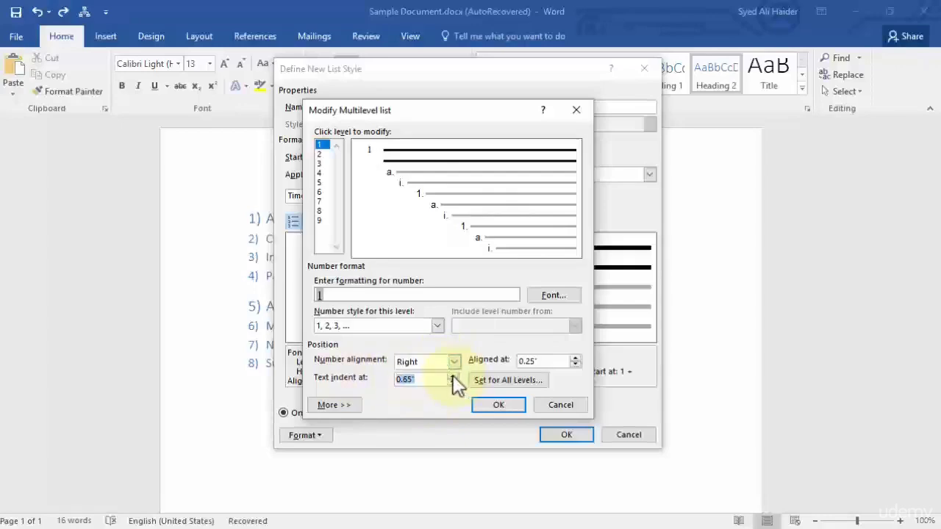
pyautogui.click(453, 376)
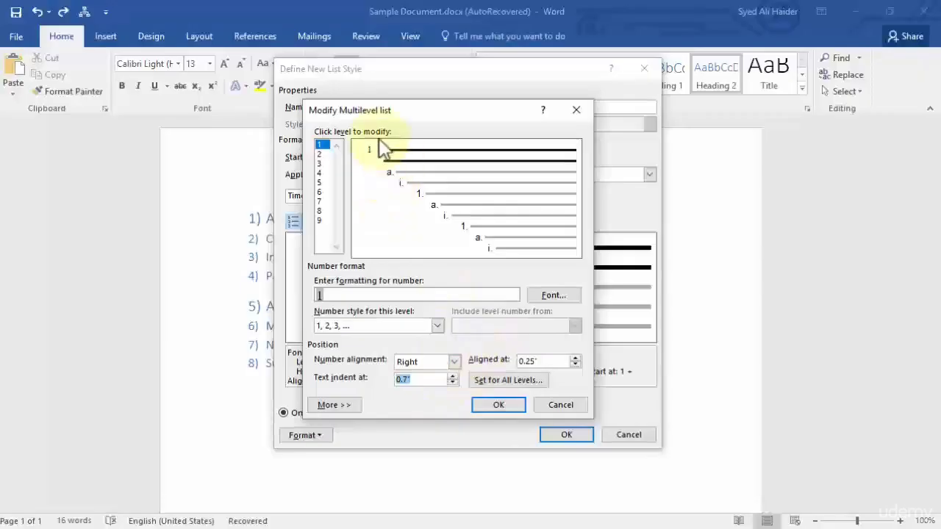
pyautogui.click(453, 383)
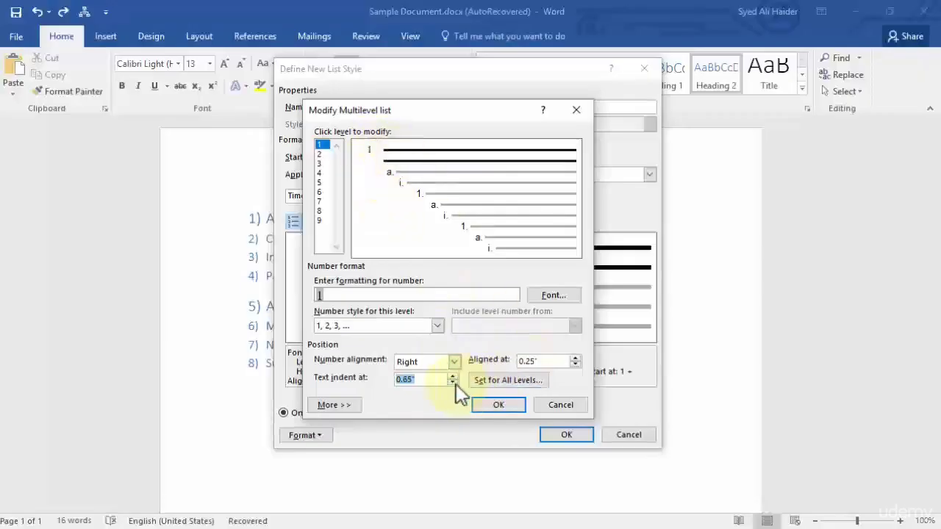
pyautogui.click(453, 383)
# Set the level 1 number's aligned-at position to 0.4" after trying larger and smaller values.
pyautogui.click(576, 358)
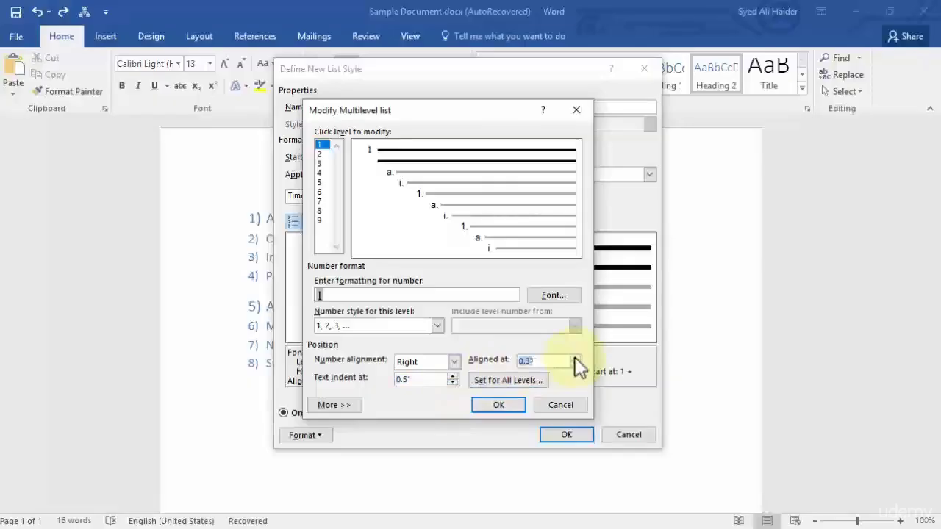
pyautogui.click(575, 357)
pyautogui.click(576, 357)
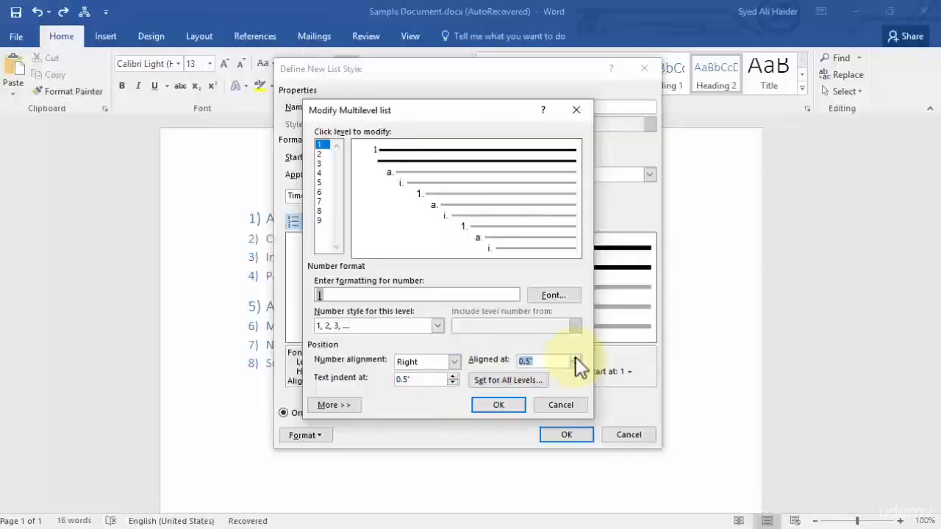
pyautogui.click(575, 357)
pyautogui.click(576, 366)
pyautogui.click(577, 366)
pyautogui.click(576, 366)
pyautogui.click(577, 366)
pyautogui.click(576, 360)
# Review the position settings for all levels and the styles that level 1 can be linked to in the extended options.
pyautogui.click(515, 380)
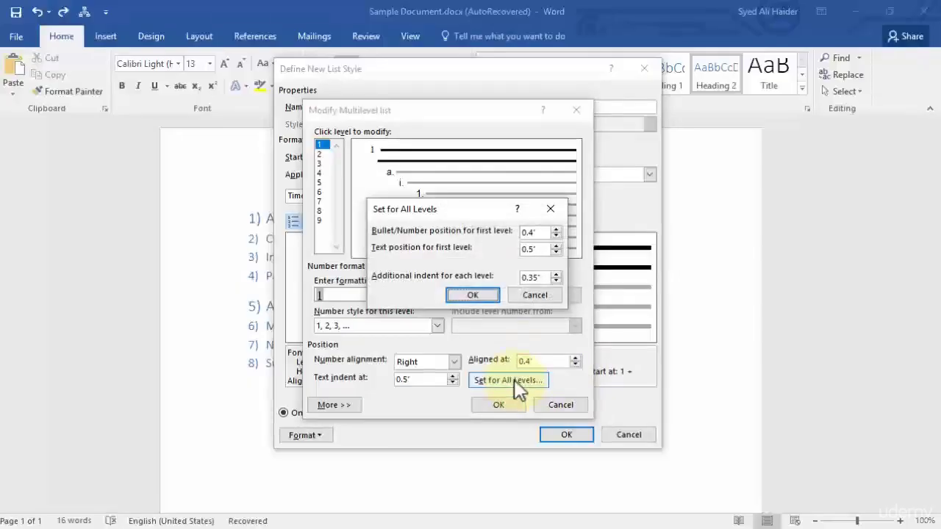
pyautogui.click(553, 211)
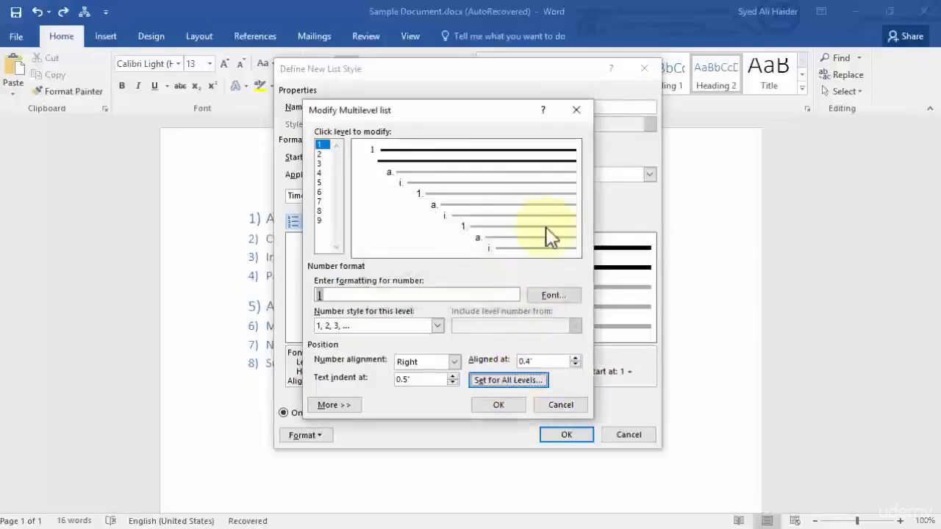
pyautogui.click(340, 402)
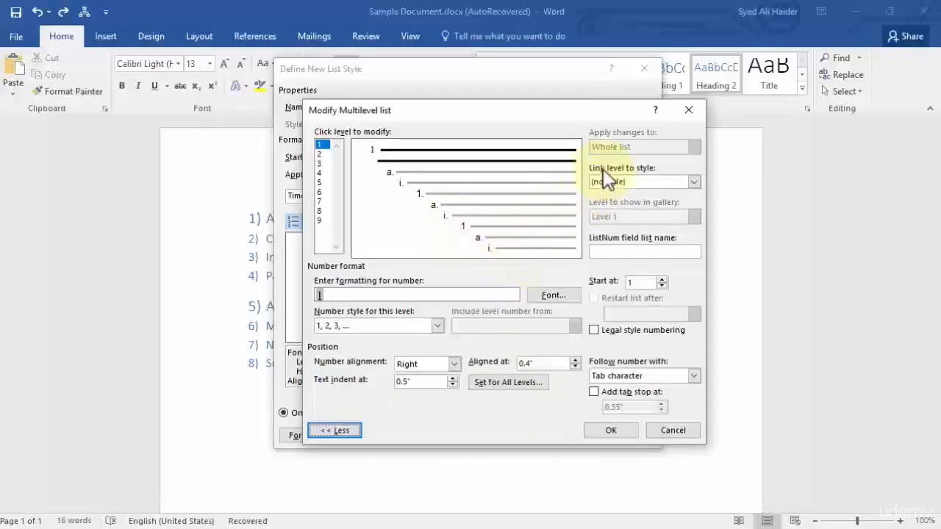
pyautogui.click(693, 182)
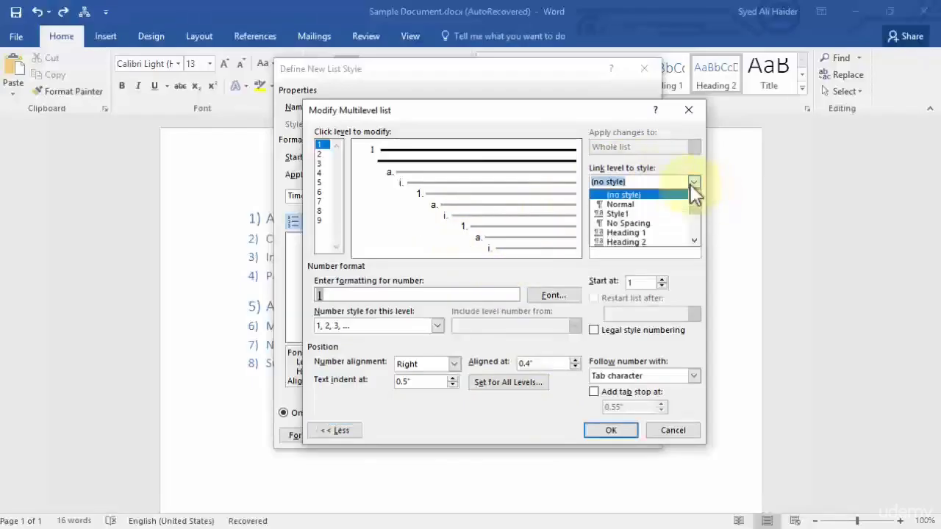
pyautogui.scroll(-5, 668, 213)
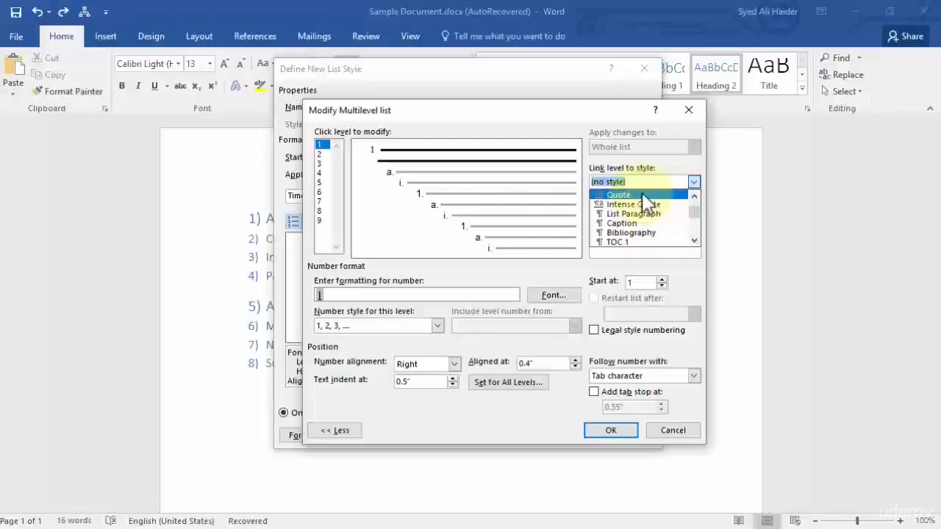
pyautogui.click(691, 182)
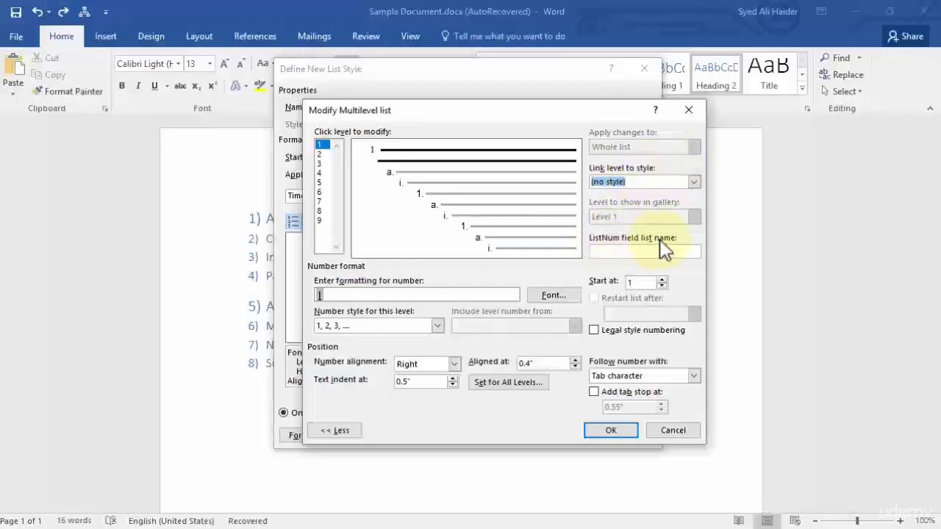
# Keep level 1 starting at 1 after trying 2, and confirm the multilevel settings and the new list style.
pyautogui.click(662, 279)
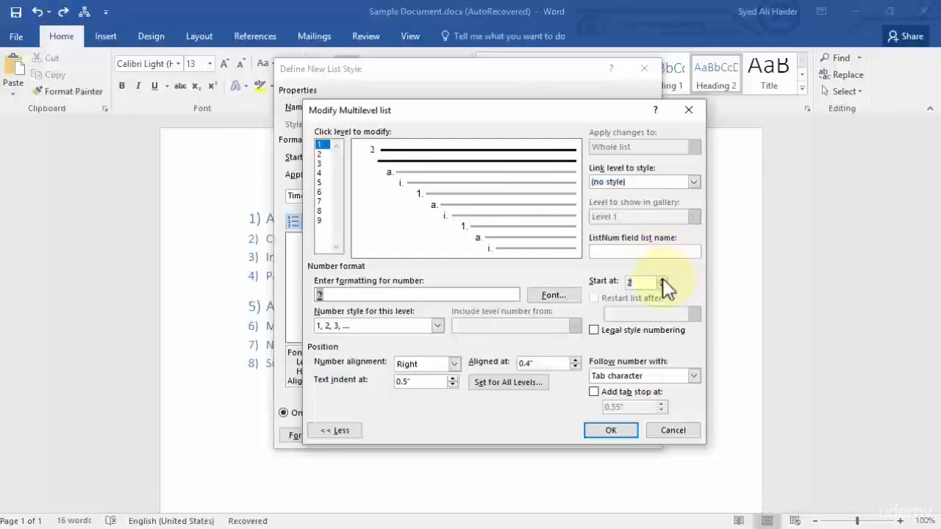
pyautogui.click(664, 286)
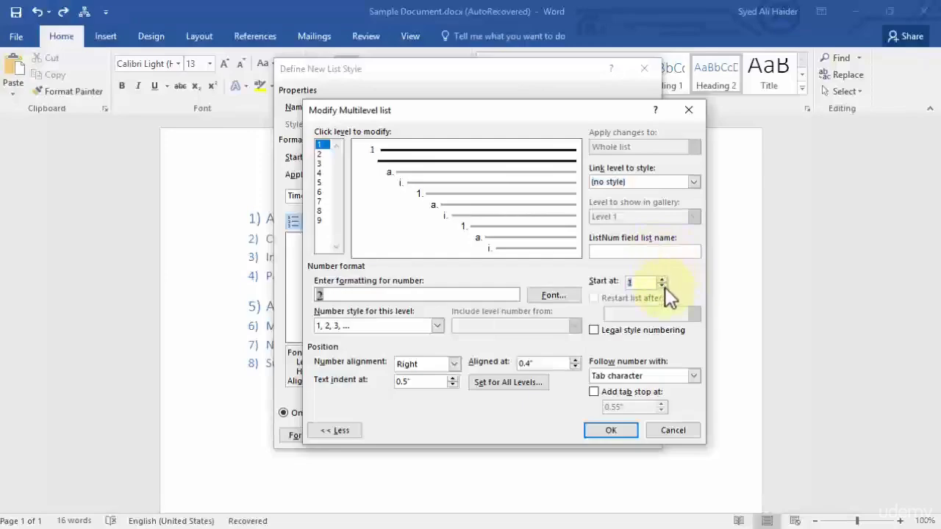
pyautogui.moveTo(579, 112); pyautogui.dragTo(728, 254)
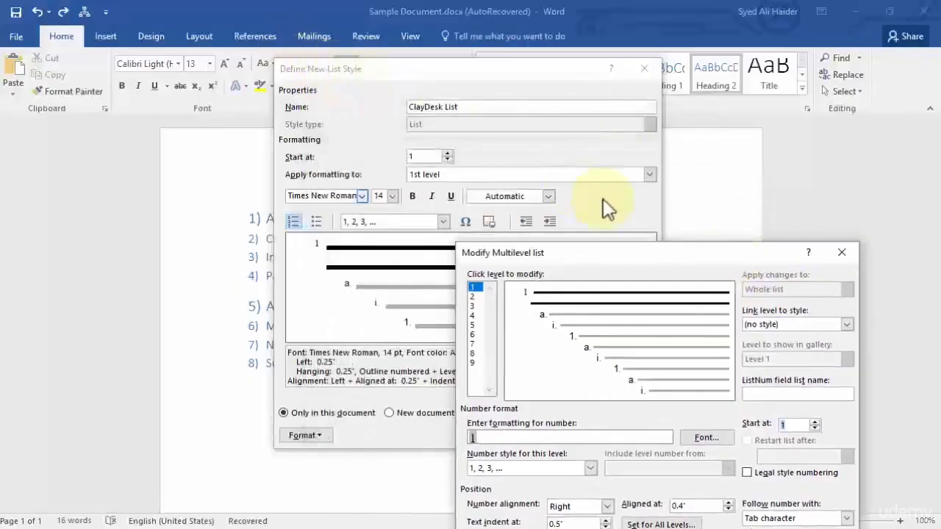
pyautogui.moveTo(650, 245); pyautogui.dragTo(470, 93)
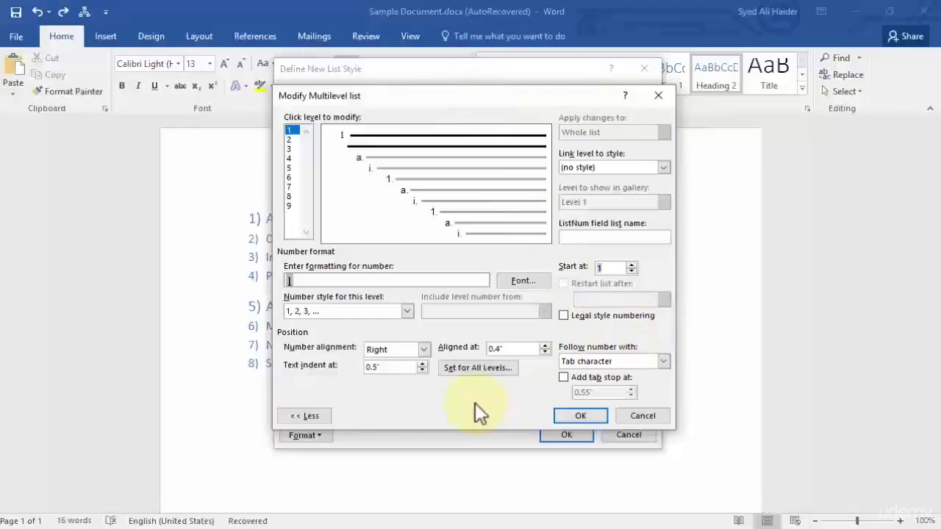
pyautogui.click(600, 417)
pyautogui.click(571, 437)
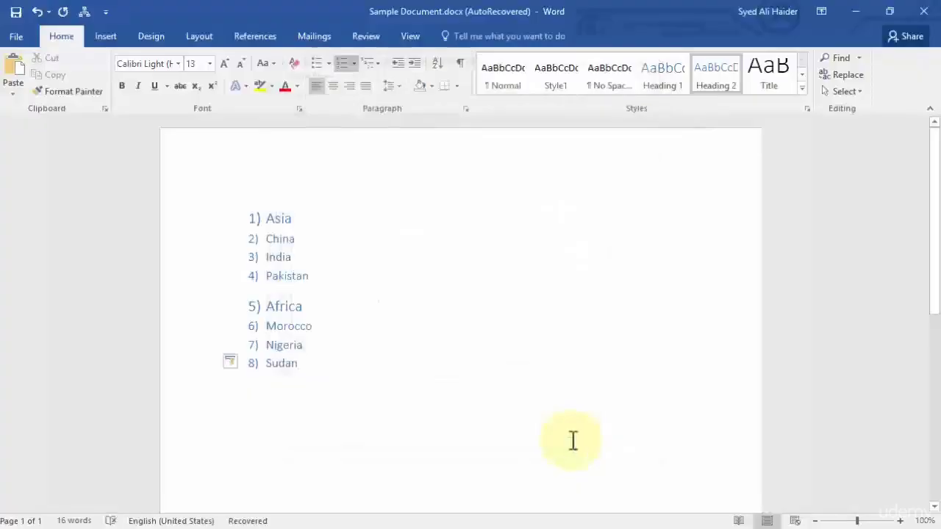
# Apply the custom ClayDesk List style to the continents and countries list.
pyautogui.click(380, 63)
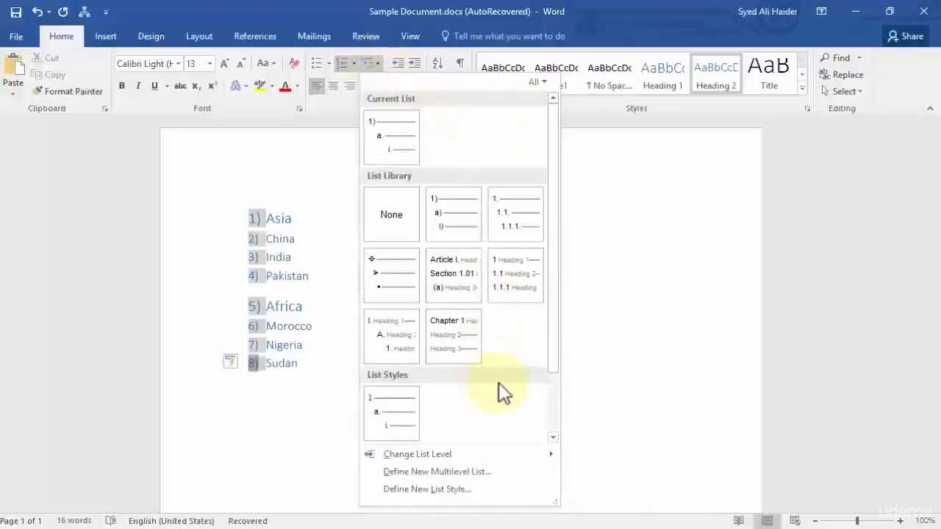
pyautogui.moveTo(397, 413)
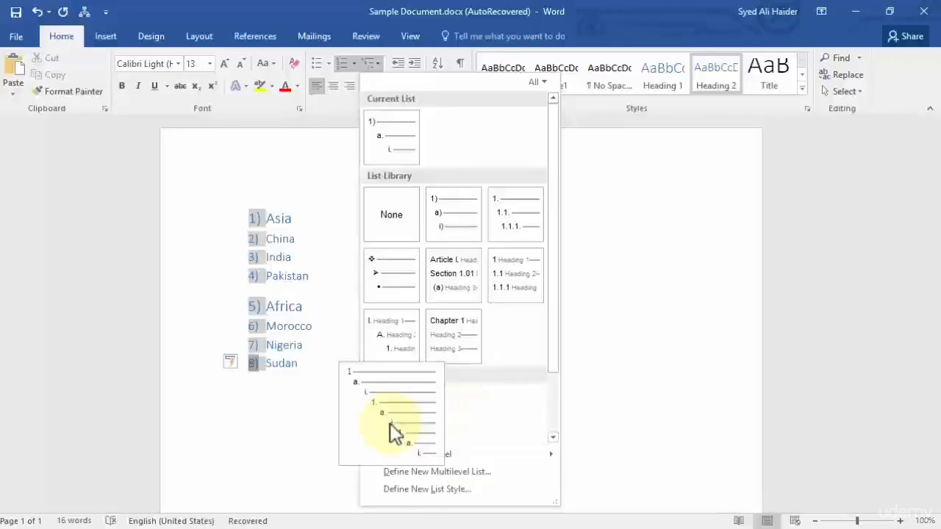
pyautogui.click(390, 433)
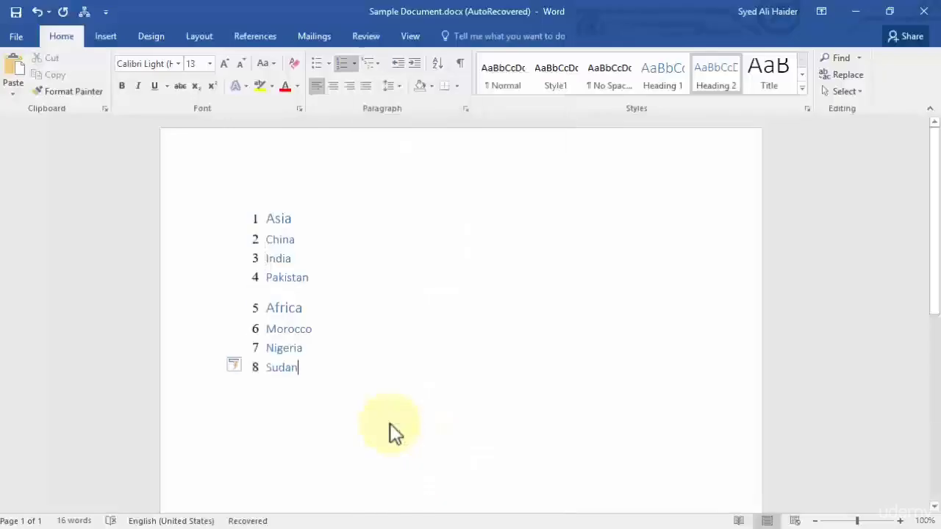
# Demote China to the second list level, India to the third and Pakistan to the fourth.
pyautogui.click(264, 239)
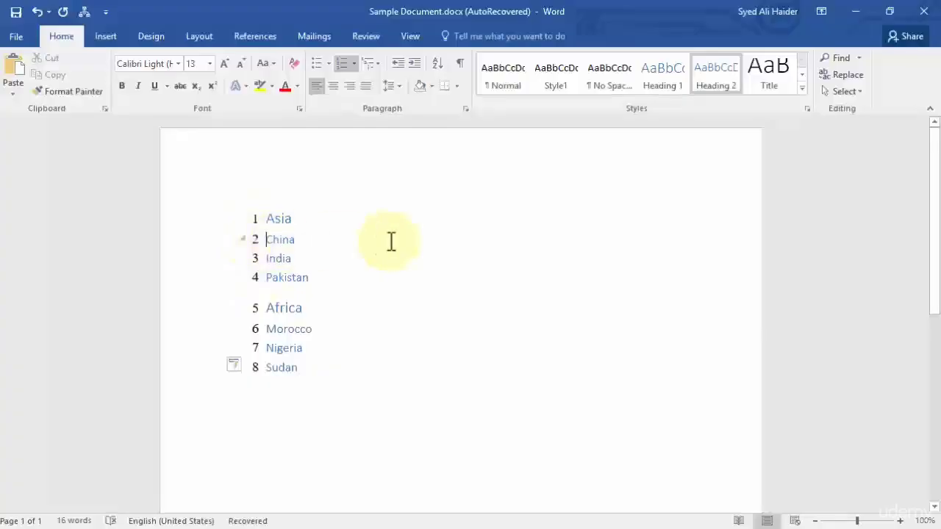
pyautogui.press('Tab')
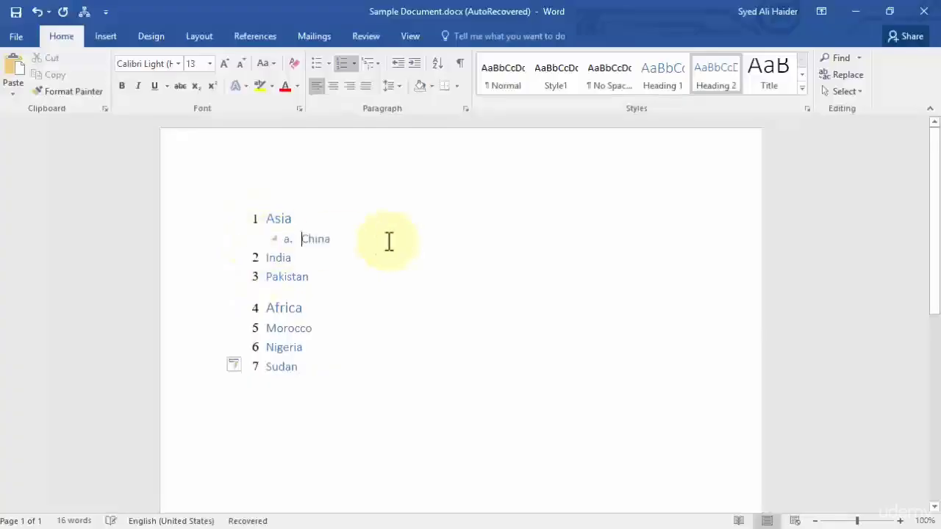
pyautogui.click(266, 257)
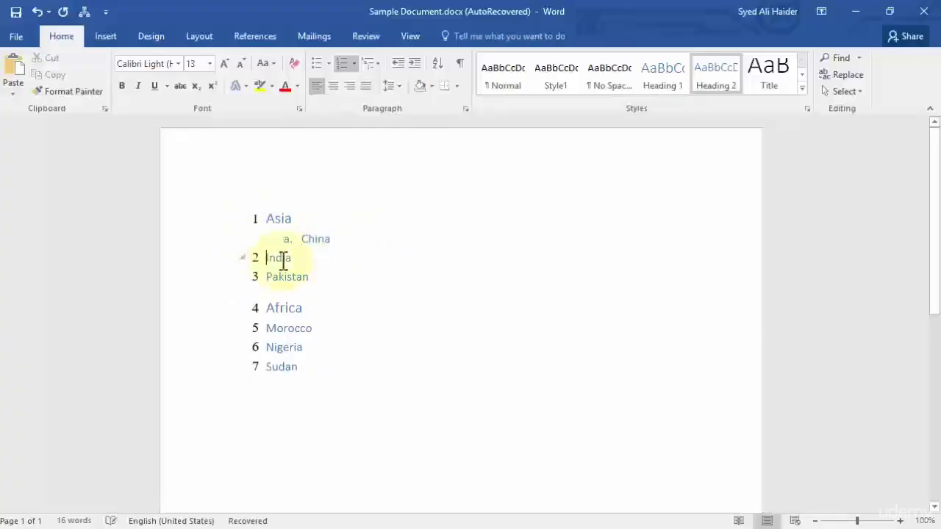
pyautogui.press('Tab')
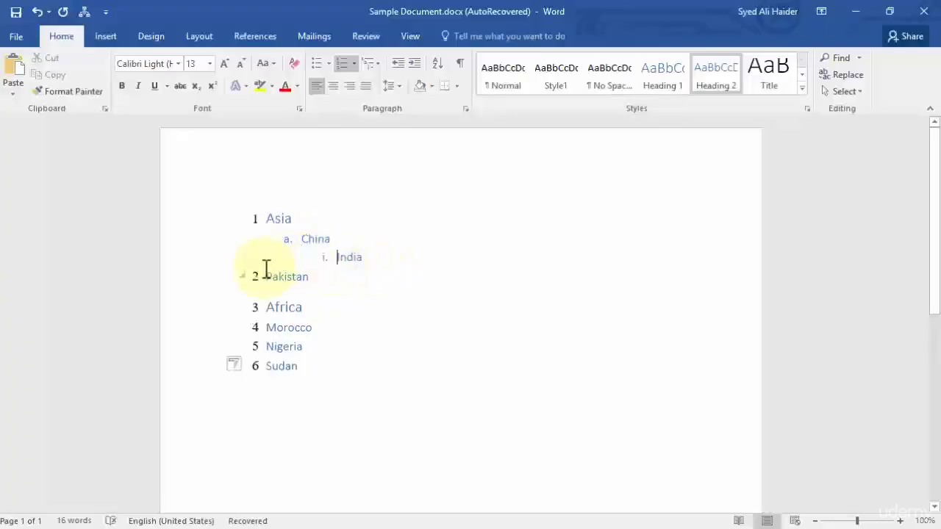
pyautogui.click(267, 277)
pyautogui.press('Tab')
pyautogui.press('Tab')
pyautogui.press('Tab')
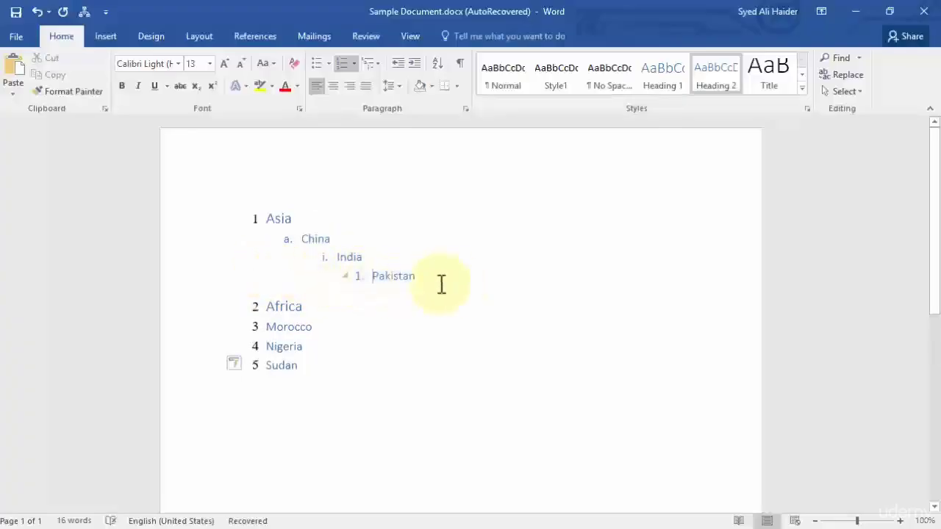
# Replace the entire continents and countries list with the single line "United States".
pyautogui.moveTo(254, 365); pyautogui.dragTo(237, 213)
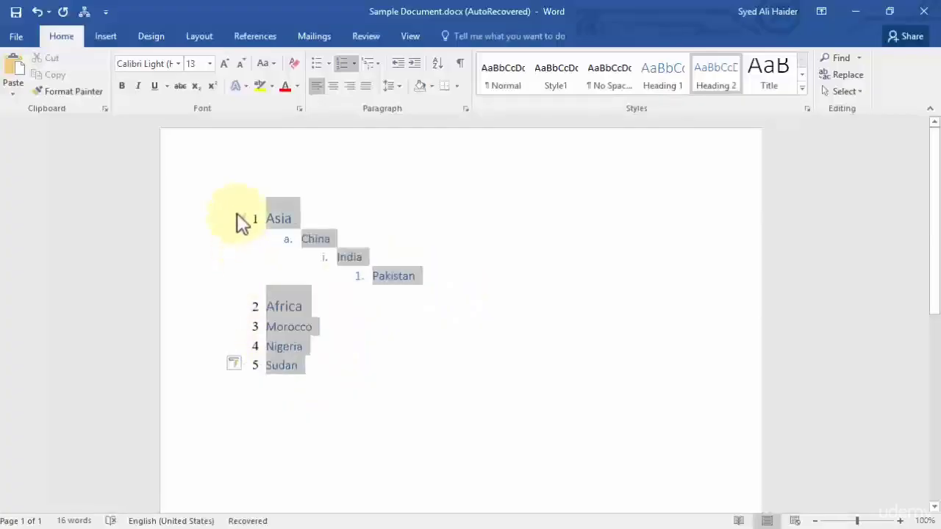
pyautogui.press('Delete')
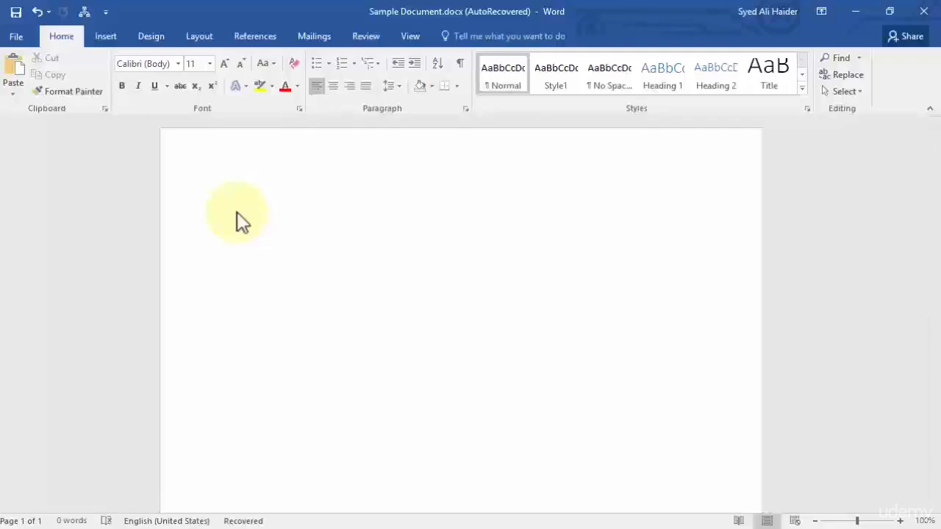
pyautogui.write('United')
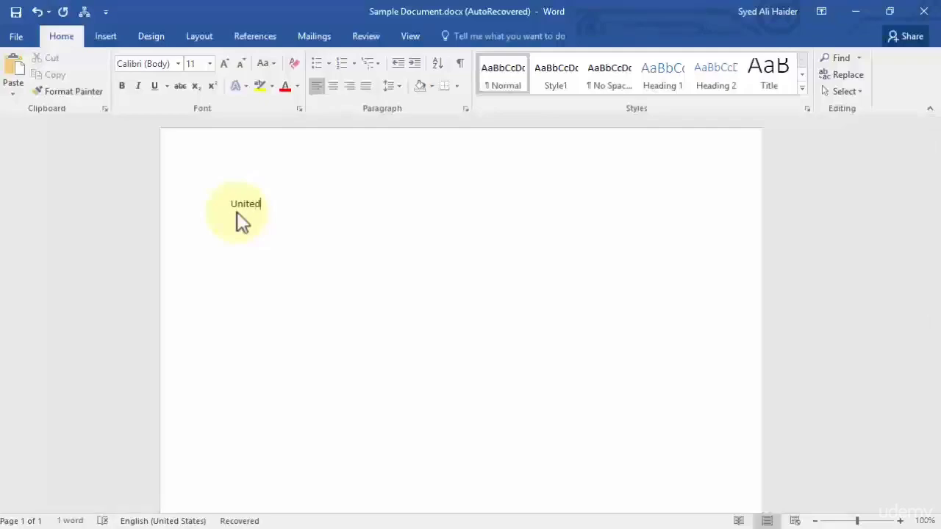
pyautogui.write(' States')
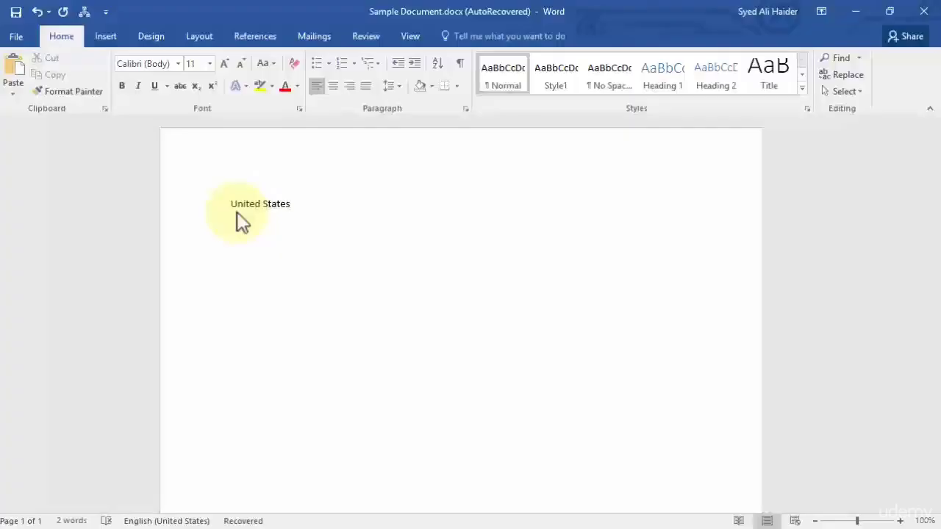
# Apply the custom ClayDesk List style to the United States line.
pyautogui.click(203, 208)
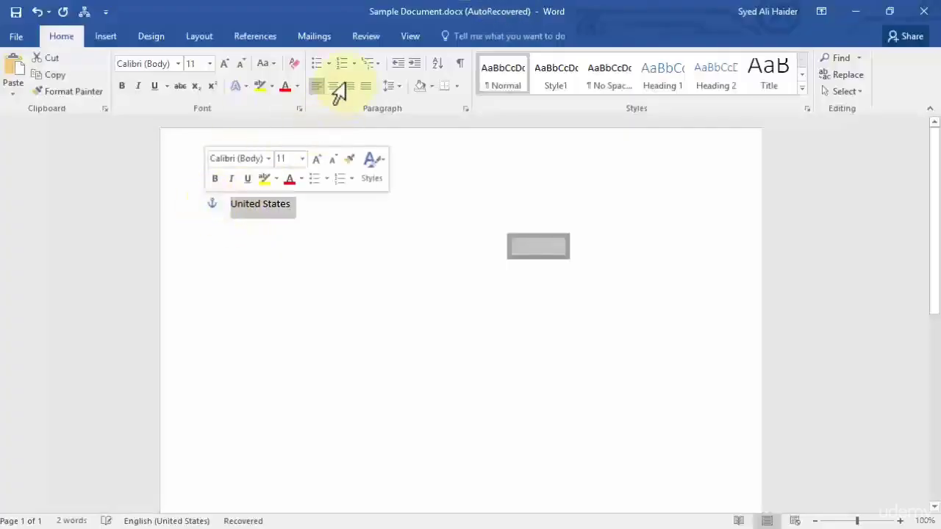
pyautogui.click(374, 66)
pyautogui.click(388, 431)
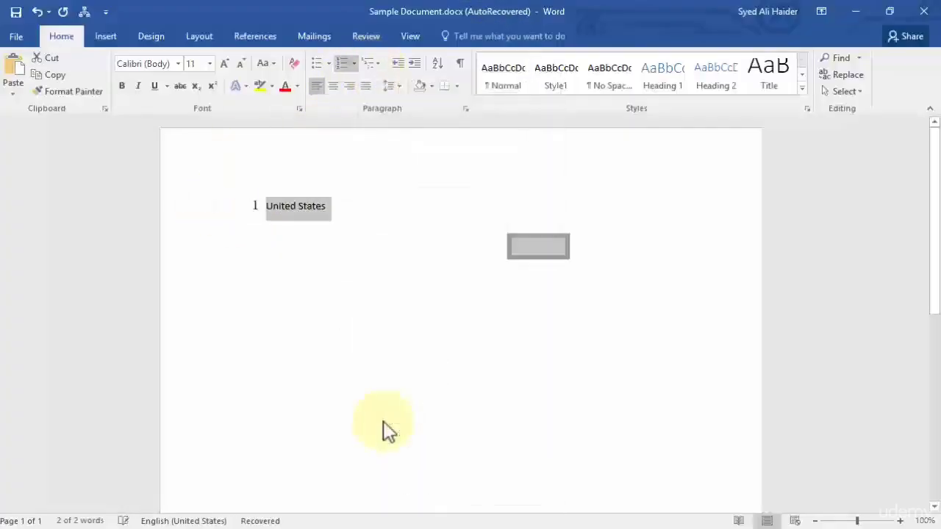
# Add Wisconsin as a second-level item under United States and Kenosha as a third-level item beneath it.
pyautogui.click(355, 207)
pyautogui.press('Return')
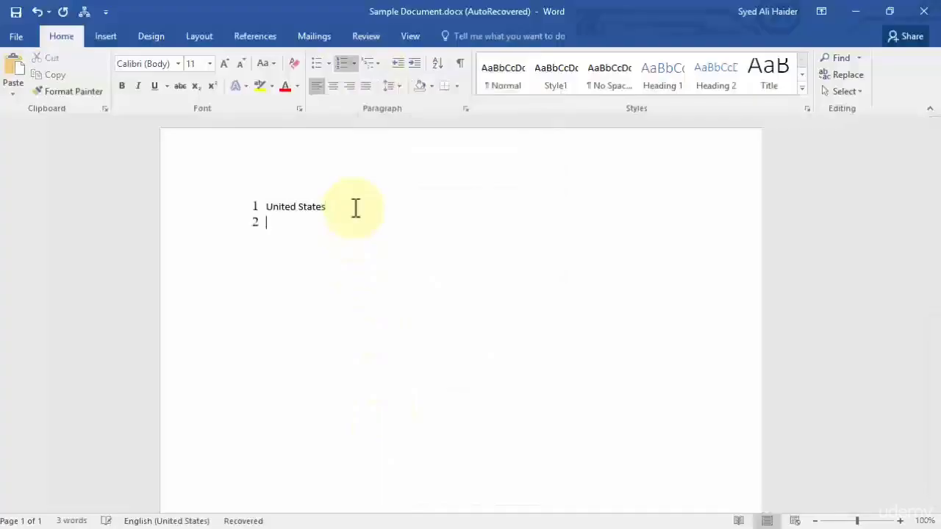
pyautogui.press('Tab')
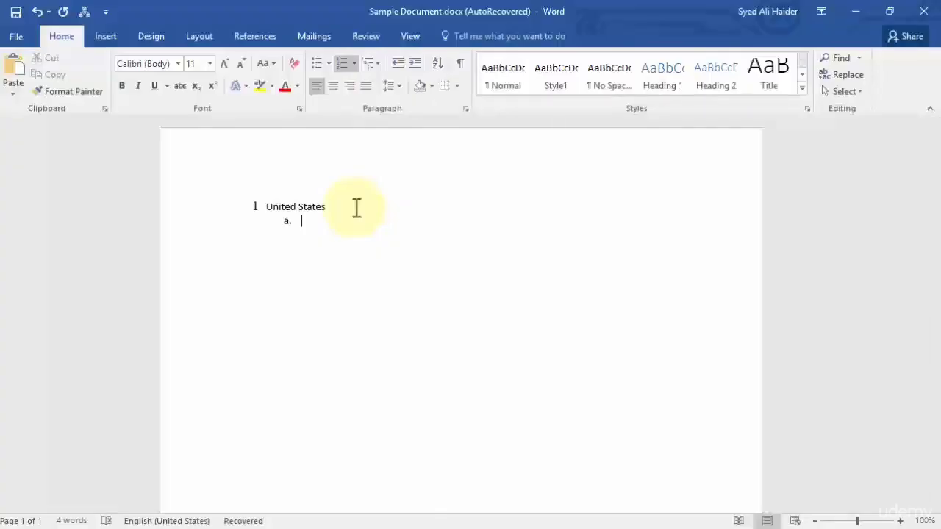
pyautogui.write('Wiscos')
pyautogui.press('BackSpace')
pyautogui.write('nsin')
pyautogui.press('Return')
pyautogui.press('Tab')
pyautogui.write('Kenosha')
# Examine the text of each outline level in turn: United States, Wisconsin and Kenosha.
pyautogui.moveTo(268, 206); pyautogui.dragTo(333, 210)
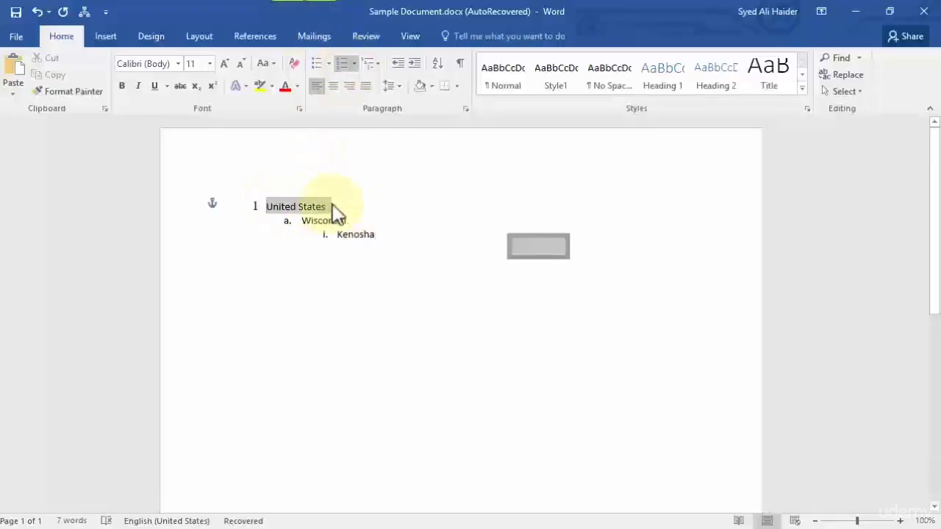
pyautogui.doubleClick(325, 221)
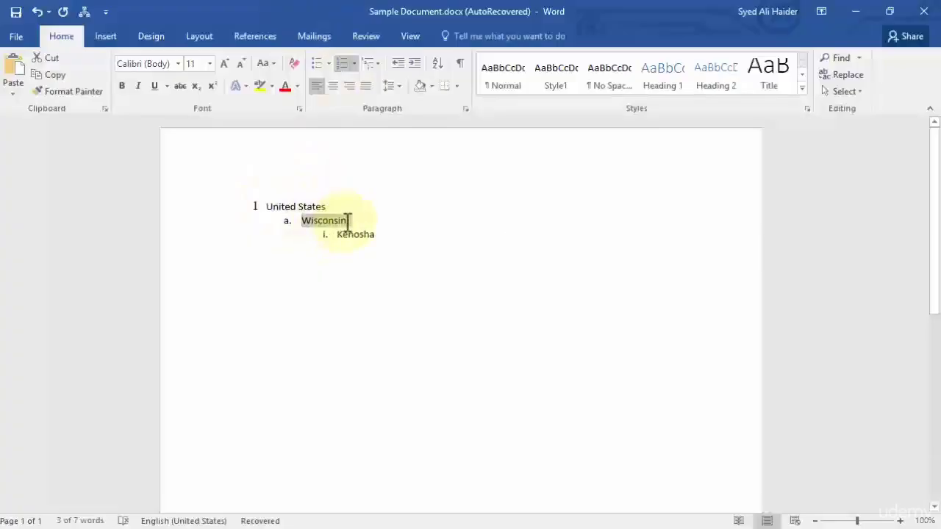
pyautogui.moveTo(336, 235); pyautogui.dragTo(372, 236)
pyautogui.click(407, 235)
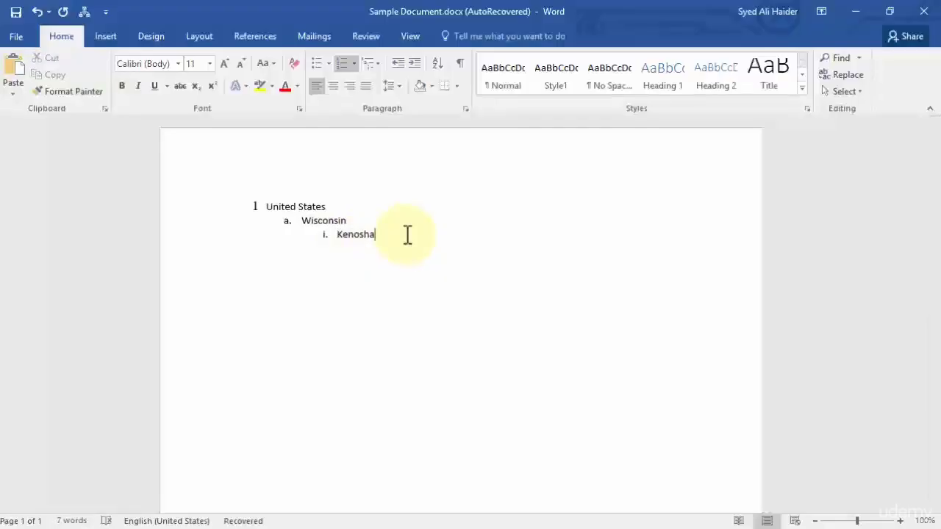
pyautogui.moveTo(393, 237); pyautogui.dragTo(339, 239)
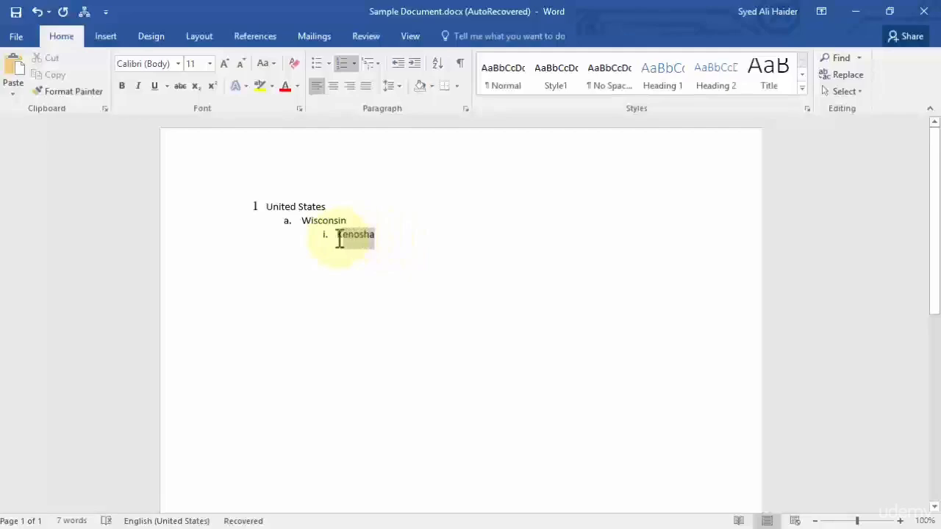
pyautogui.click(379, 236)
pyautogui.moveTo(343, 234); pyautogui.dragTo(365, 236)
pyautogui.click(375, 235)
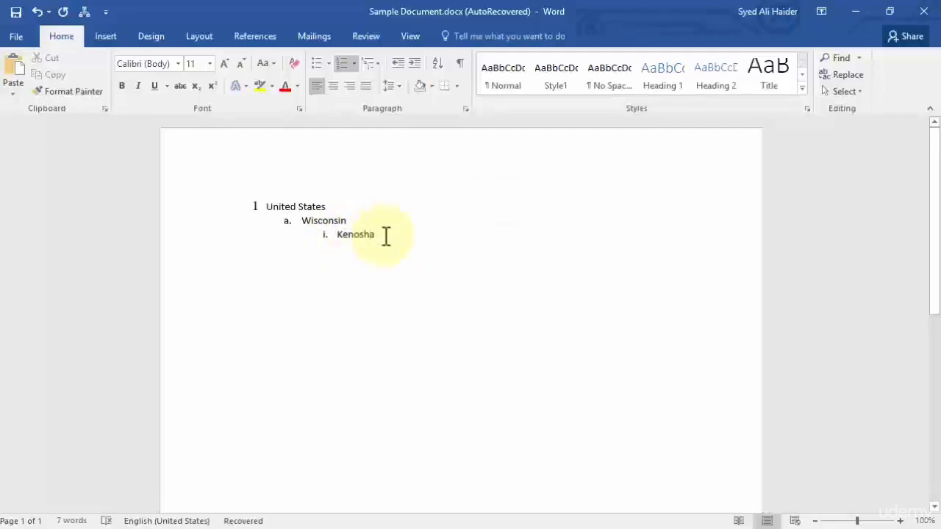